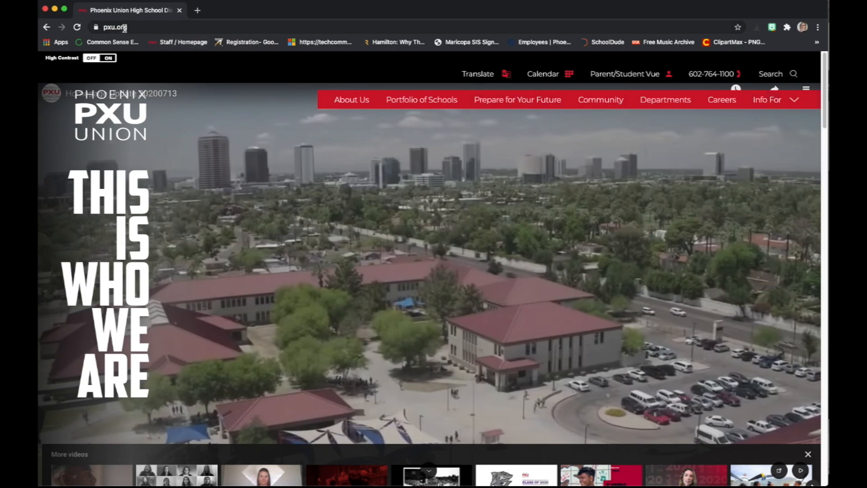
Step: Open the Student Email sign-in from the Students section of the Phoenix Union website
{"action": "mouse_move", "coordinate": [772, 100]}
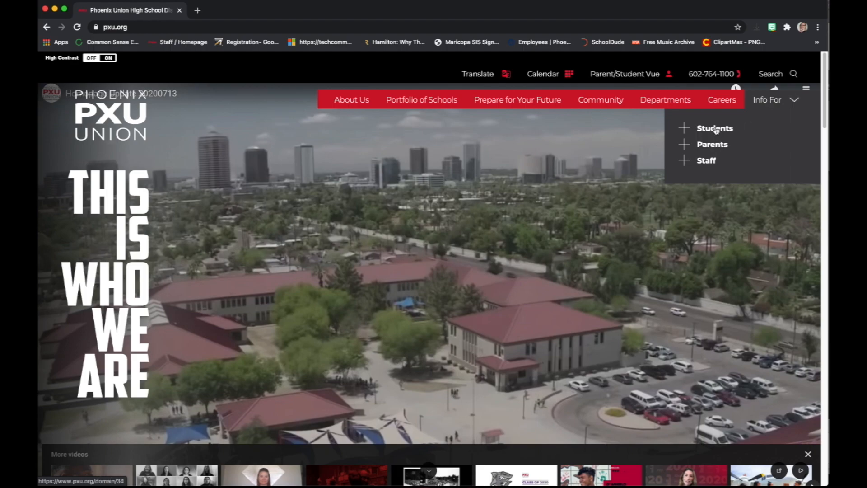
{"action": "left_click", "coordinate": [733, 129]}
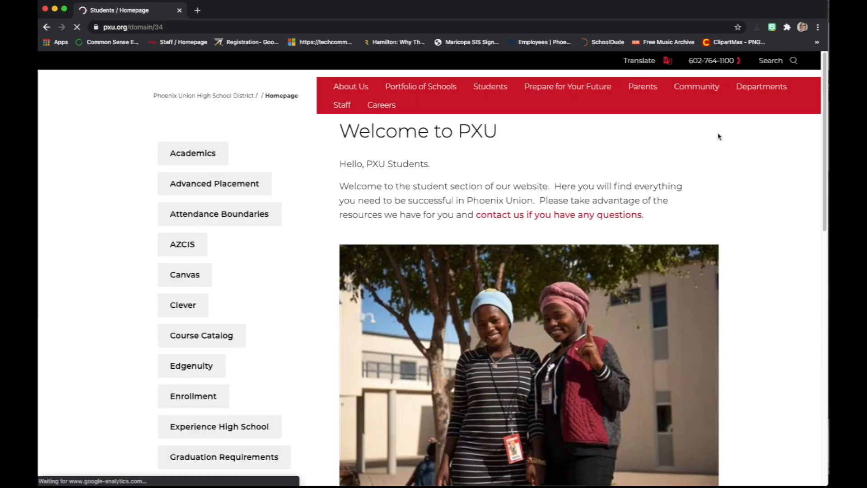
{"action": "scroll", "coordinate": [296, 315], "scroll_direction": "down", "scroll_amount": 8}
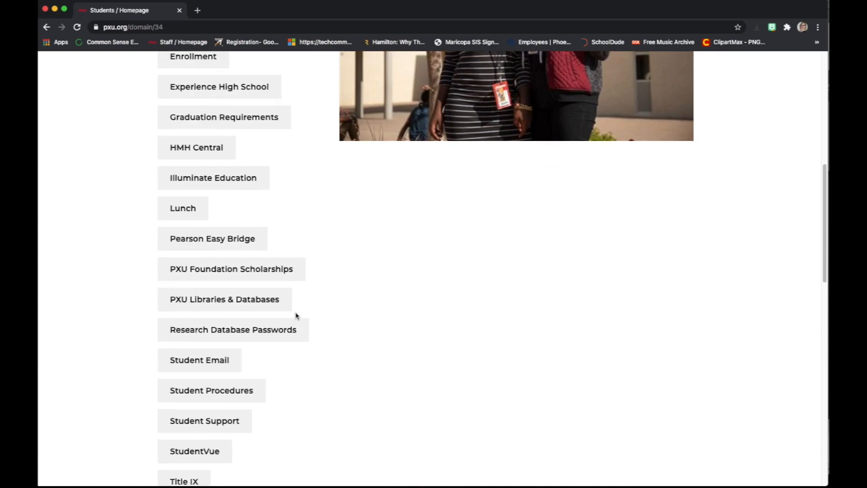
{"action": "left_click", "coordinate": [218, 364]}
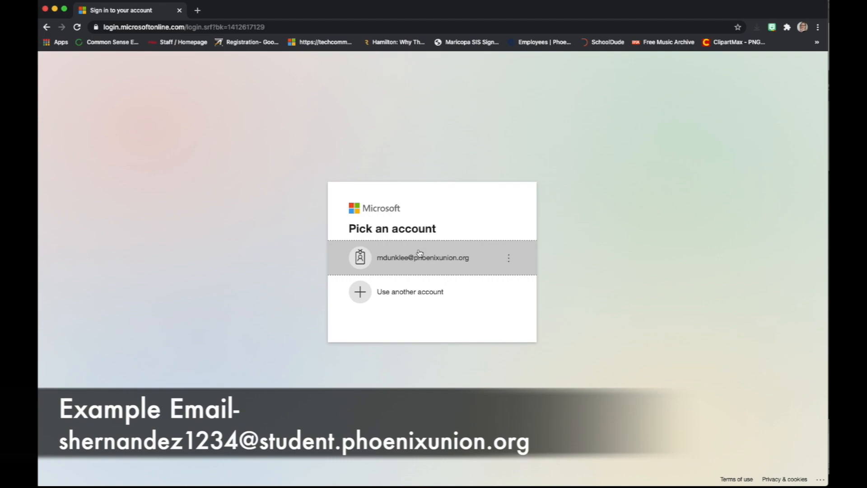
Step: Sign in to Microsoft with the listed school account and its saved password
{"action": "left_click", "coordinate": [450, 258]}
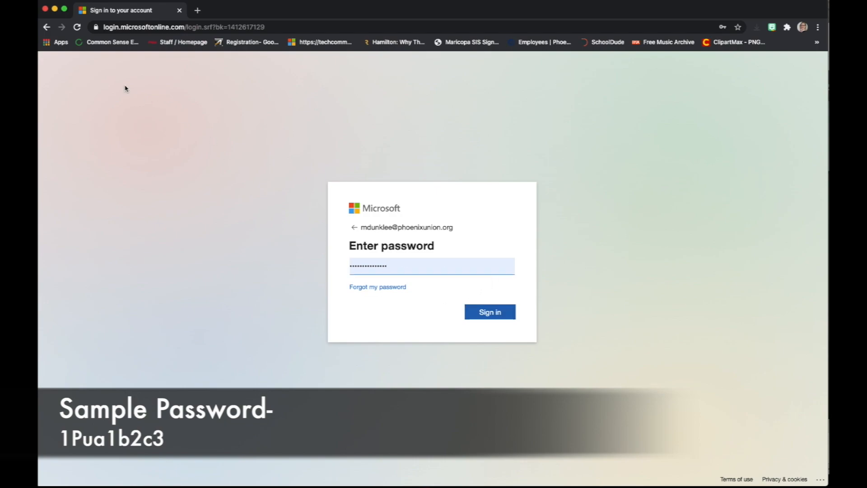
{"action": "left_click", "coordinate": [47, 27]}
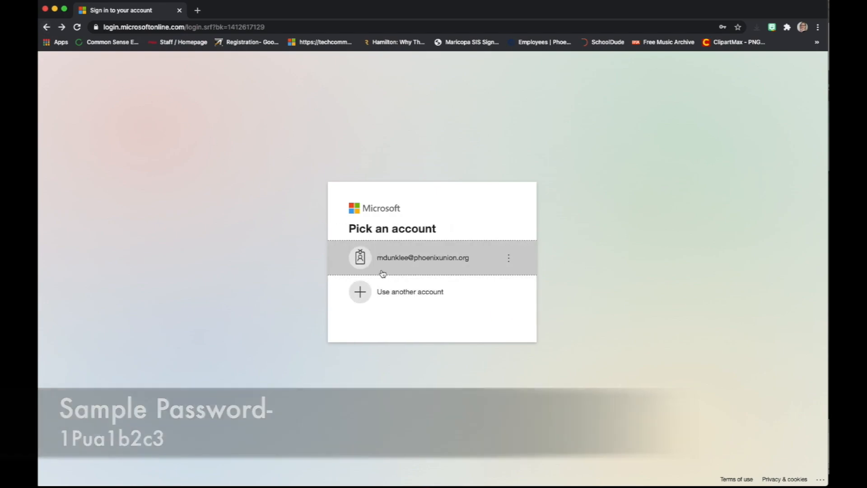
{"action": "left_click", "coordinate": [452, 258]}
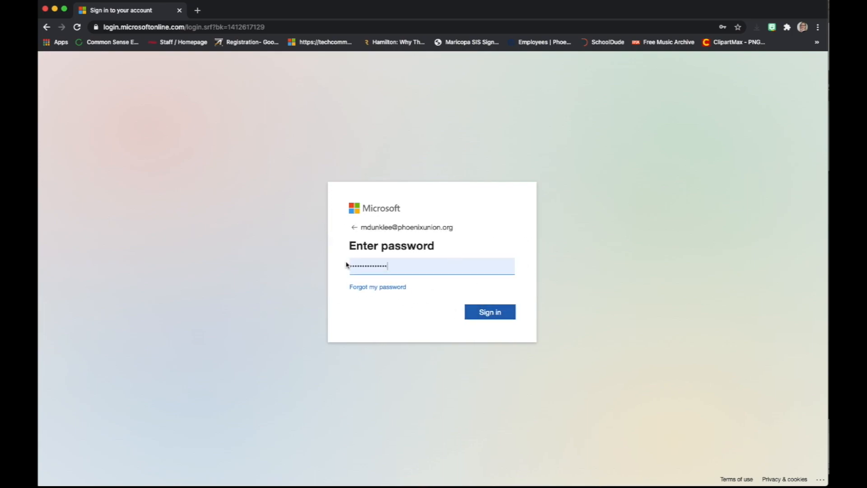
{"action": "left_click", "coordinate": [490, 313]}
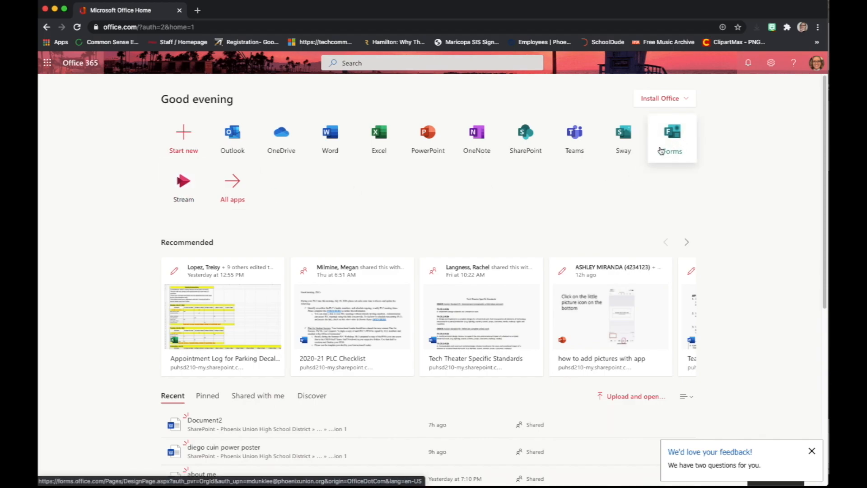
Step: Open OneDrive and create a new folder named AA-Sample in the main file list
{"action": "left_click", "coordinate": [284, 147]}
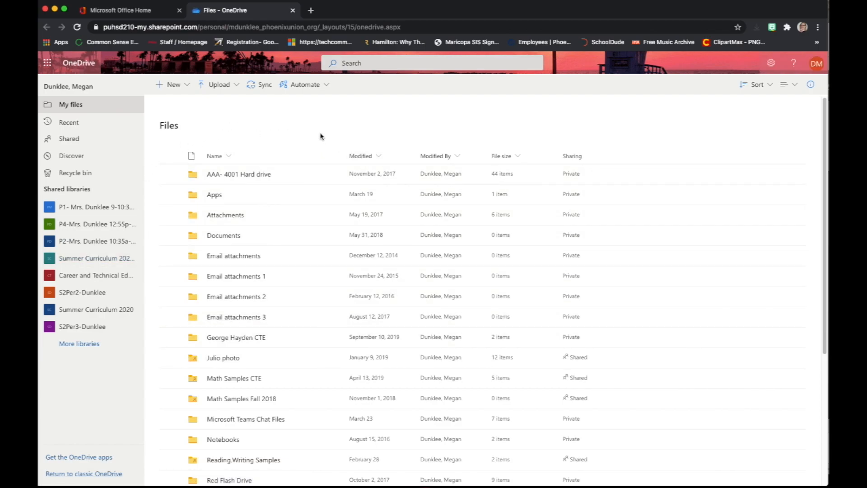
{"action": "scroll", "coordinate": [333, 285], "scroll_direction": "down", "scroll_amount": 5}
{"action": "scroll", "coordinate": [333, 286], "scroll_direction": "up", "scroll_amount": 5}
{"action": "left_click", "coordinate": [170, 87]}
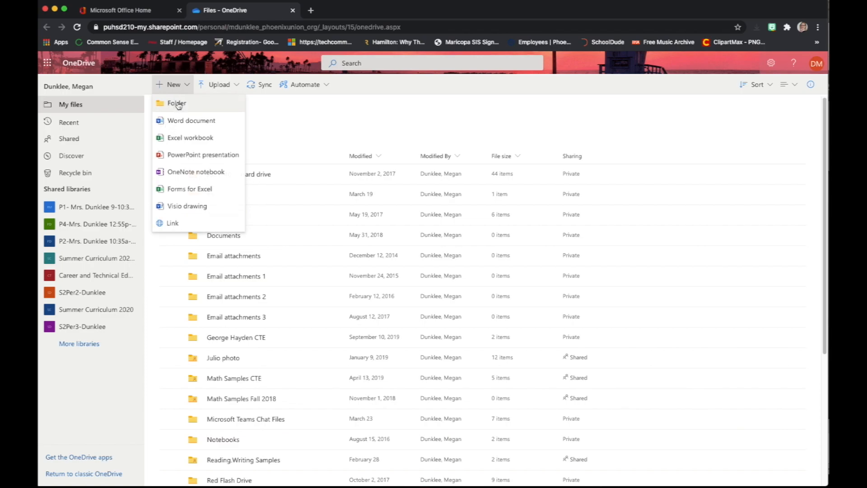
{"action": "left_click", "coordinate": [178, 104]}
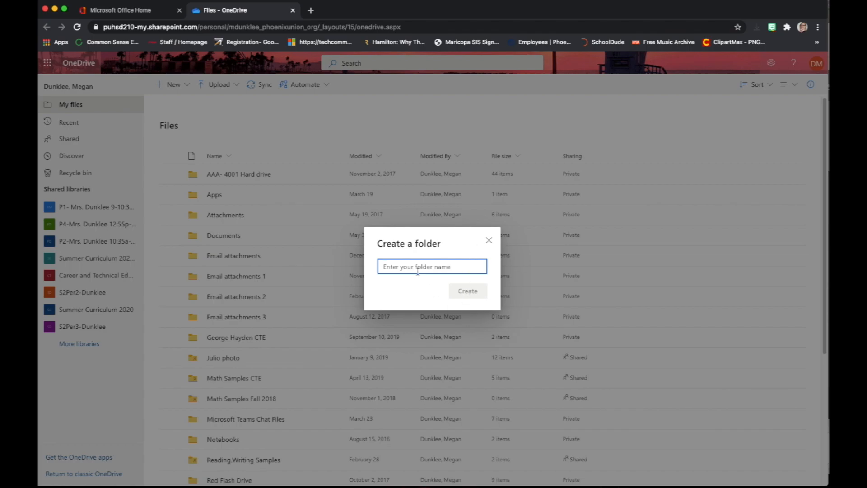
{"action": "type", "text": "AA-Sample"}
{"action": "key", "text": "Return"}
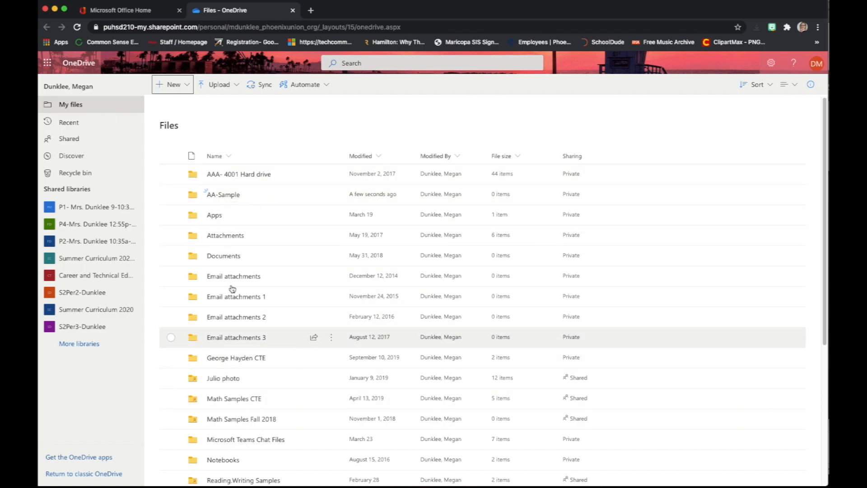
Step: Create a new Word document inside the AA-Sample folder
{"action": "left_click", "coordinate": [235, 195]}
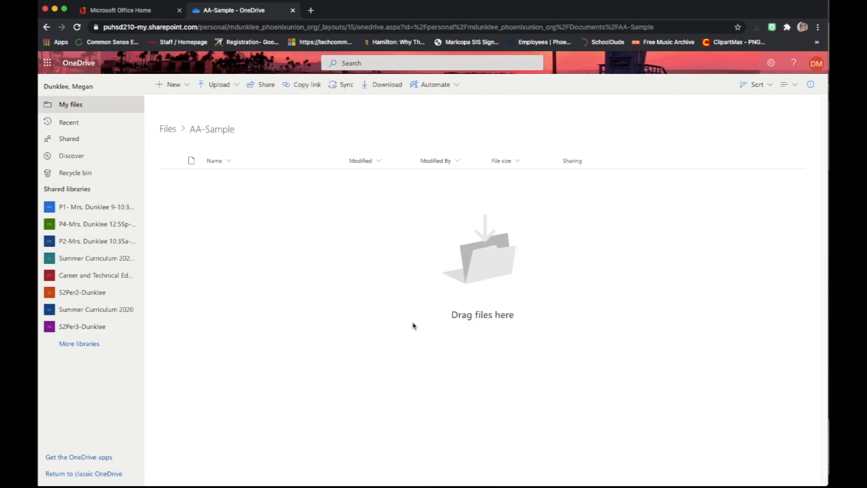
{"action": "left_click", "coordinate": [171, 84]}
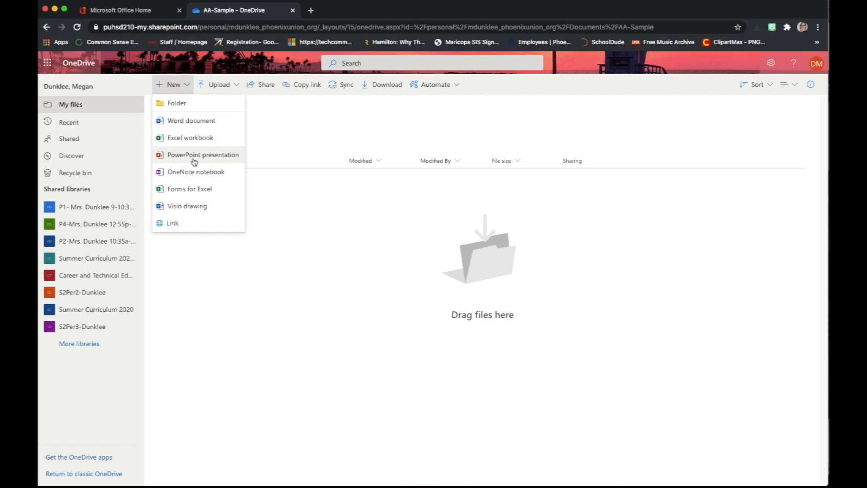
{"action": "left_click", "coordinate": [194, 123]}
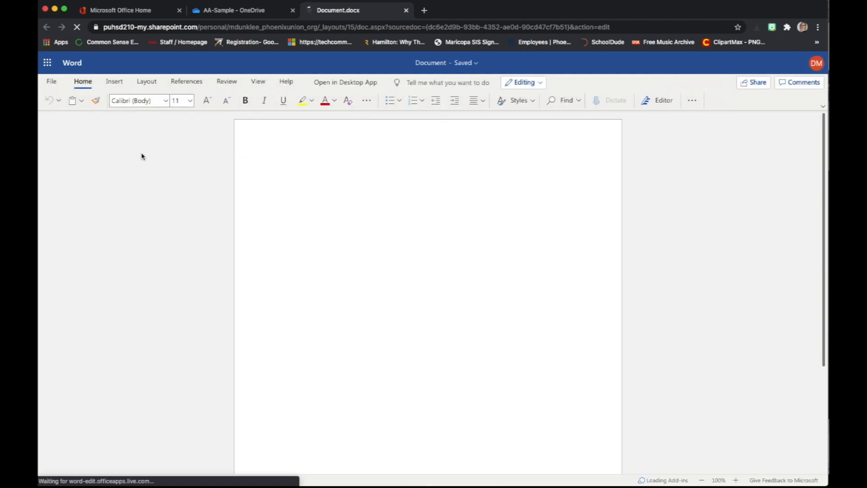
Step: Look over the online document's insert, text formatting and page layout options, and check the AA-Sample folder for the new document
{"action": "left_click", "coordinate": [117, 83]}
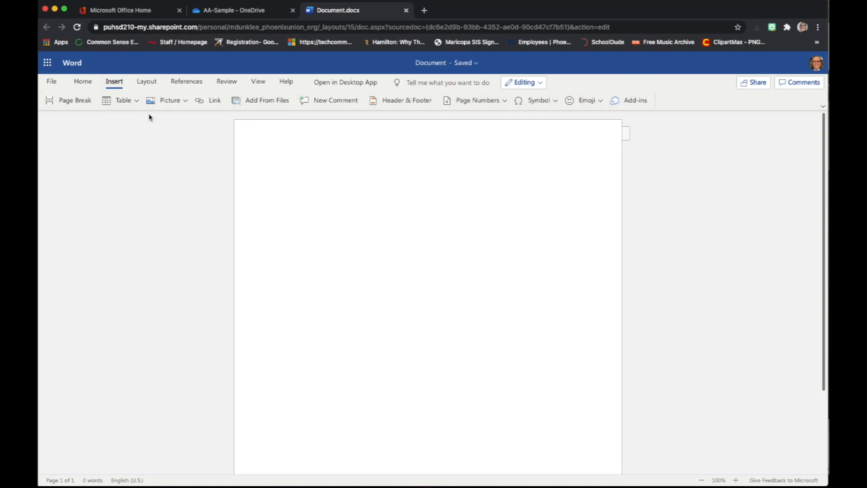
{"action": "left_click", "coordinate": [92, 81]}
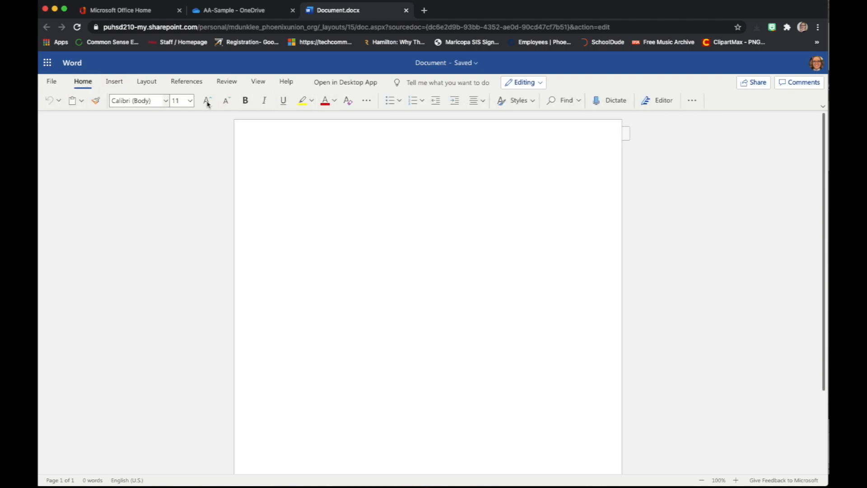
{"action": "left_click", "coordinate": [147, 82]}
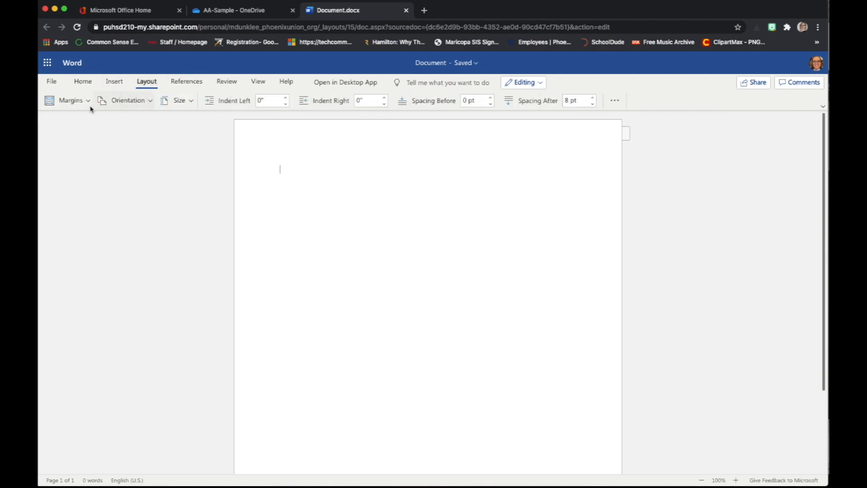
{"action": "left_click", "coordinate": [55, 102]}
{"action": "left_click", "coordinate": [128, 101]}
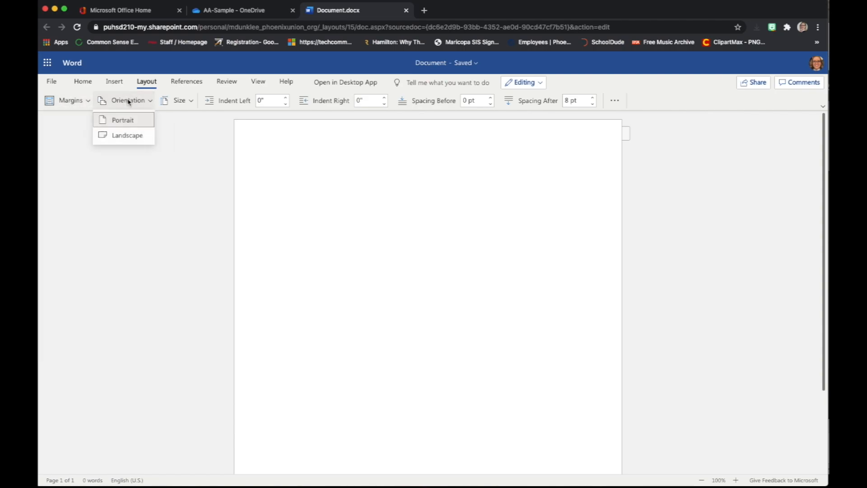
{"action": "left_click", "coordinate": [83, 82]}
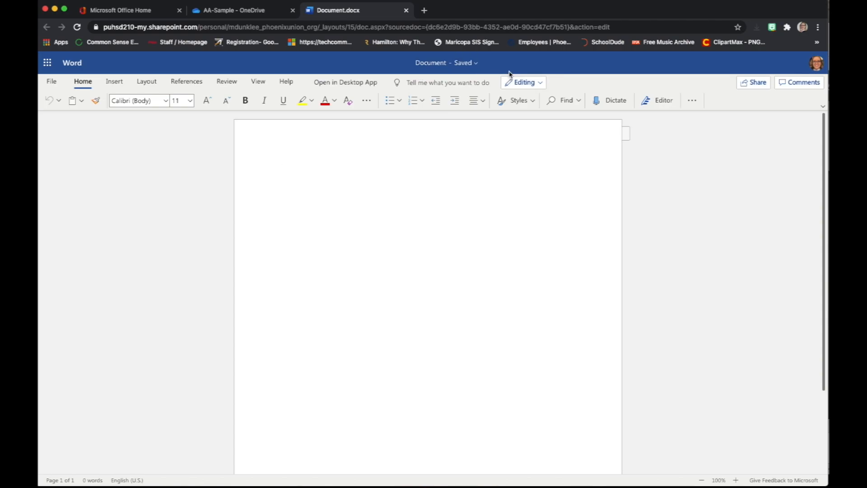
{"action": "left_click", "coordinate": [214, 11]}
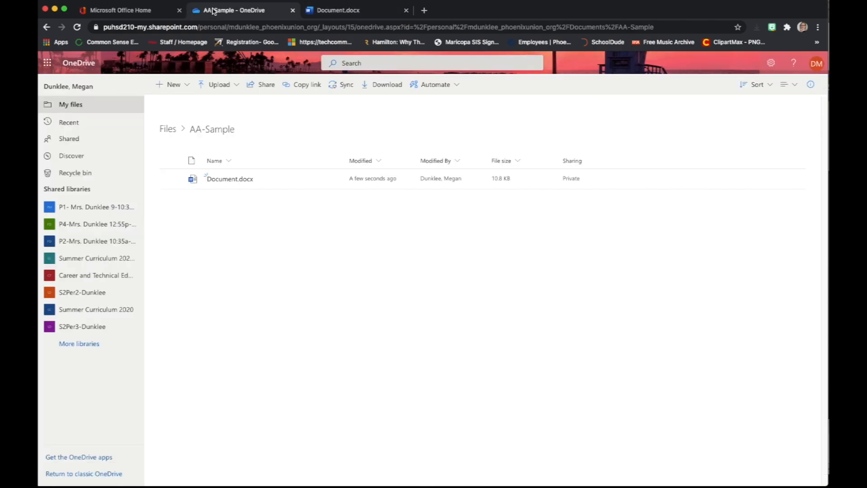
{"action": "left_click", "coordinate": [330, 11]}
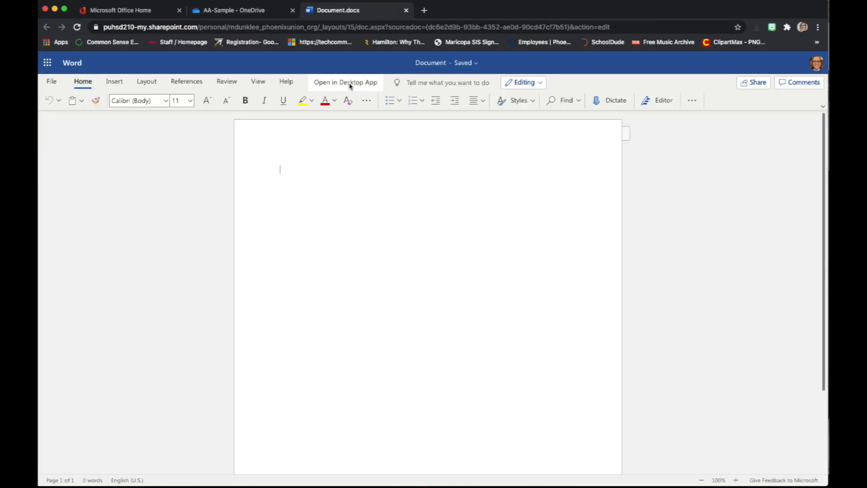
Step: Open the document in the desktop version of Microsoft Word and reposition its window
{"action": "left_click", "coordinate": [368, 85]}
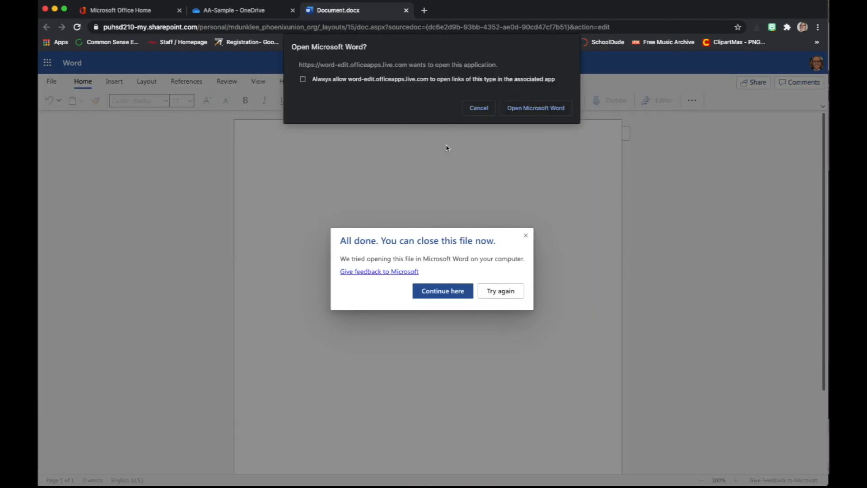
{"action": "left_click", "coordinate": [536, 108]}
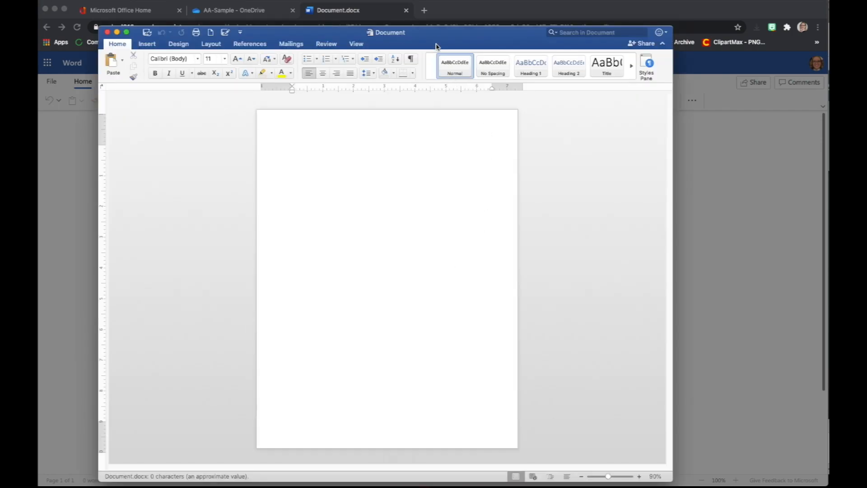
{"action": "left_click_drag", "start_coordinate": [433, 37], "coordinate": [472, 49]}
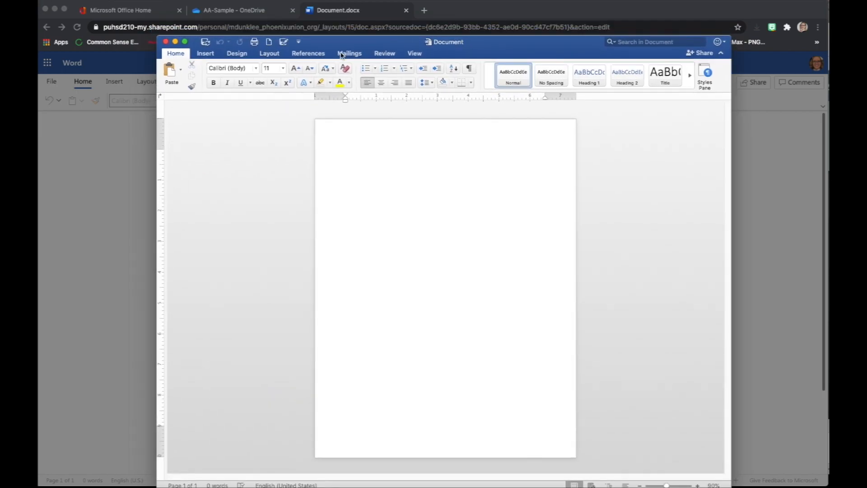
Step: Draw a rectangle shape about 3.85" wide and 1.45" high near the top of the page
{"action": "left_click", "coordinate": [270, 54]}
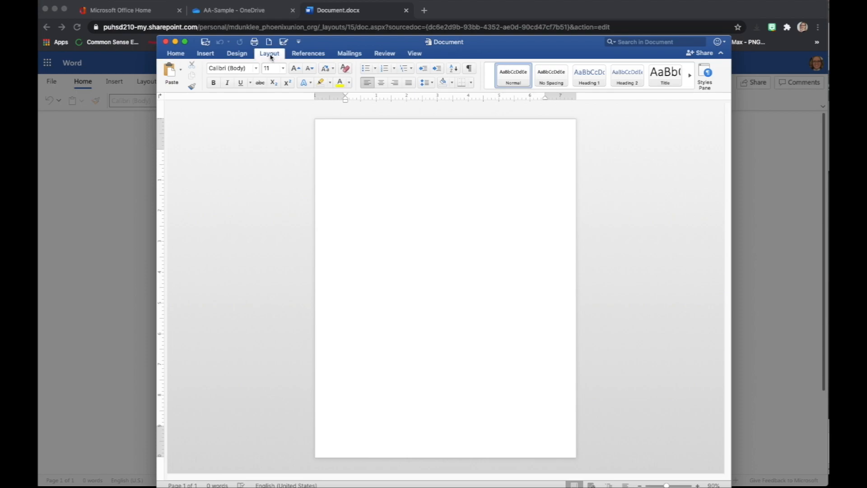
{"action": "left_click", "coordinate": [204, 55]}
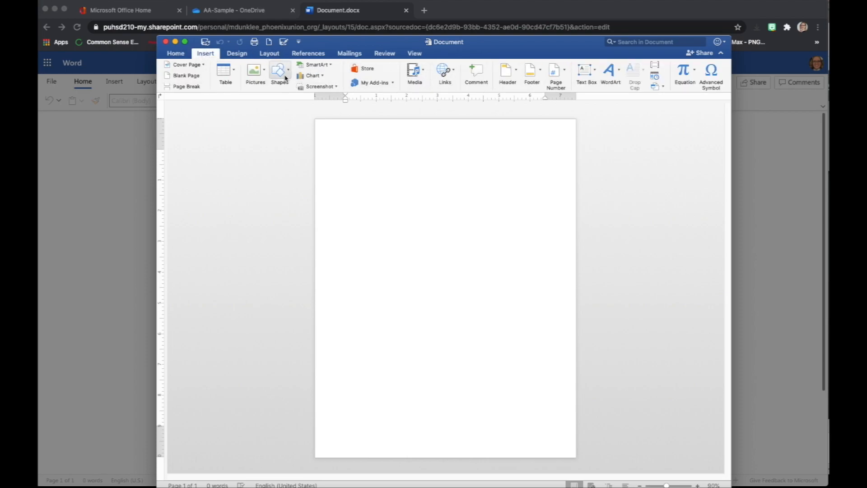
{"action": "left_click", "coordinate": [284, 75]}
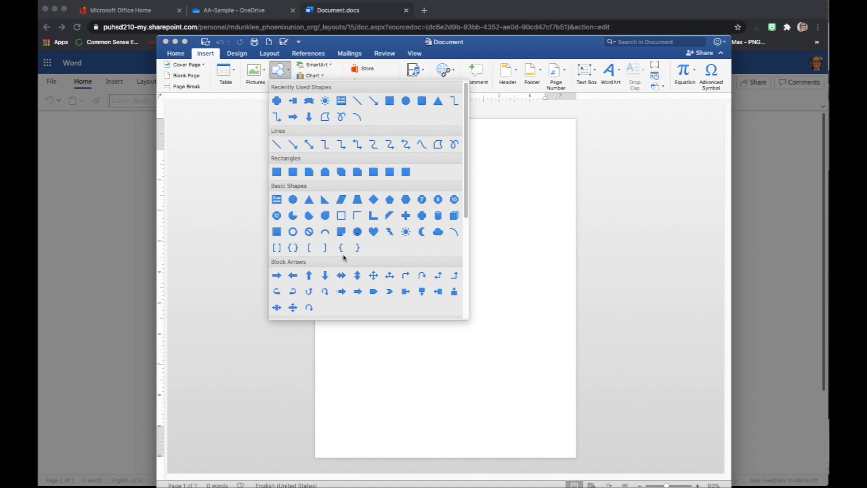
{"action": "left_click", "coordinate": [388, 103]}
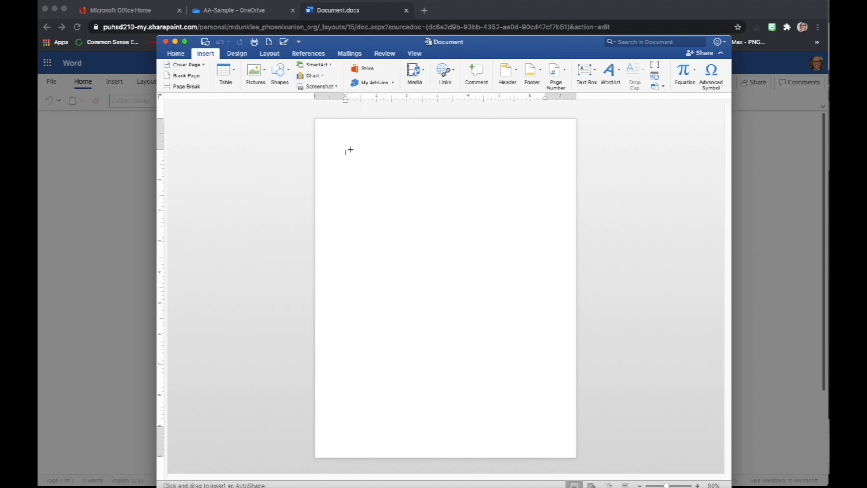
{"action": "left_click_drag", "start_coordinate": [349, 149], "coordinate": [469, 196]}
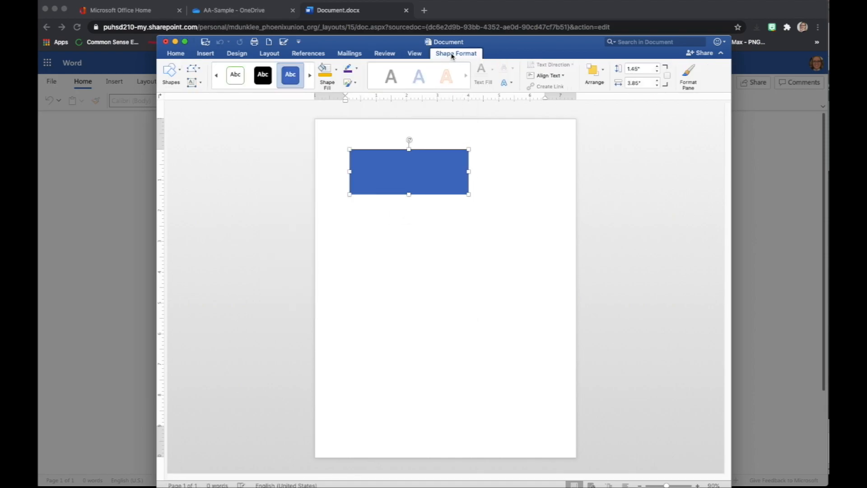
{"action": "left_click", "coordinate": [443, 54]}
{"action": "left_click", "coordinate": [443, 54]}
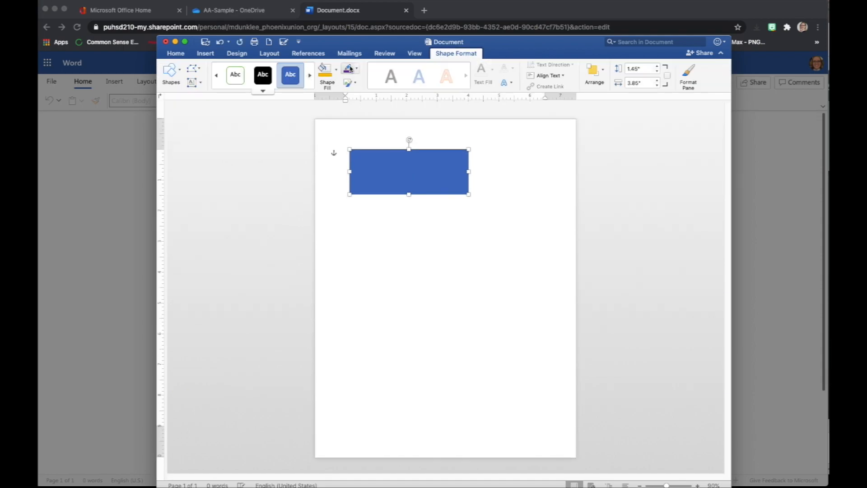
{"action": "left_click", "coordinate": [599, 84]}
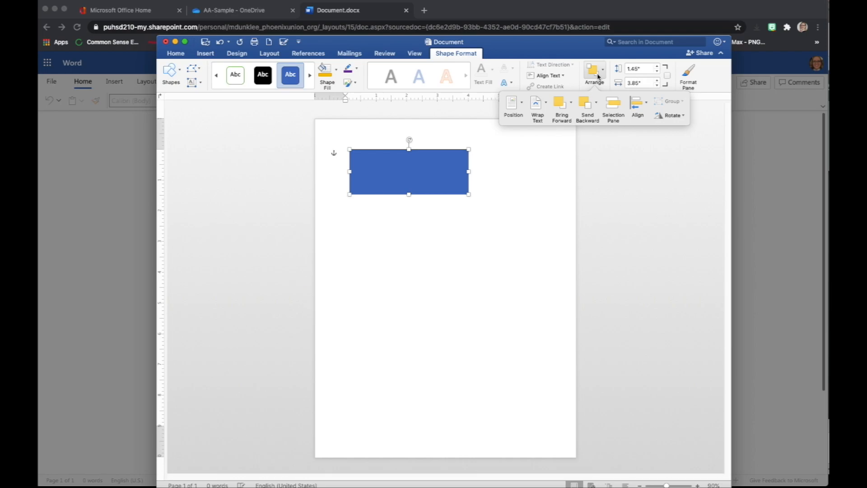
{"action": "left_click", "coordinate": [599, 76]}
Step: Move the desktop Word window aside, return to the document in the browser and dismiss the notice about opening it on the computer
{"action": "mouse_move", "coordinate": [451, 44]}
{"action": "left_mouse_down"}
{"action": "mouse_move", "coordinate": [499, 49]}
{"action": "mouse_move", "coordinate": [439, 44]}
{"action": "left_mouse_up"}
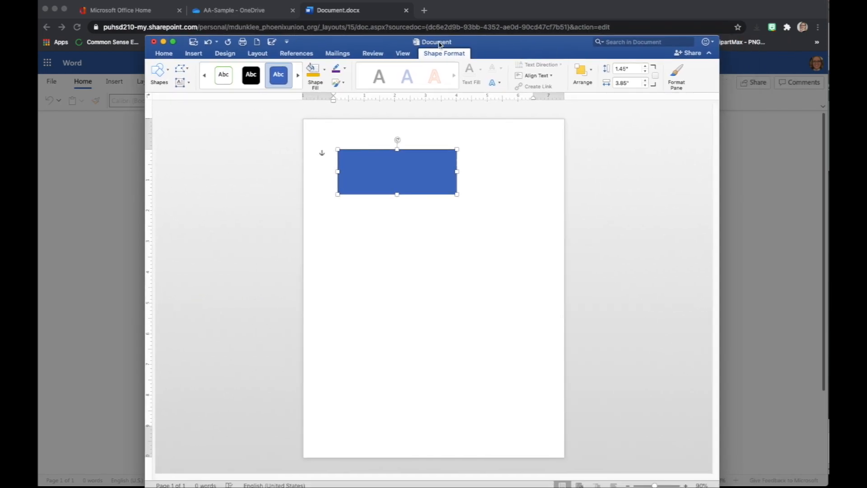
{"action": "left_click_drag", "start_coordinate": [369, 41], "coordinate": [553, 41]}
{"action": "left_click", "coordinate": [353, 8]}
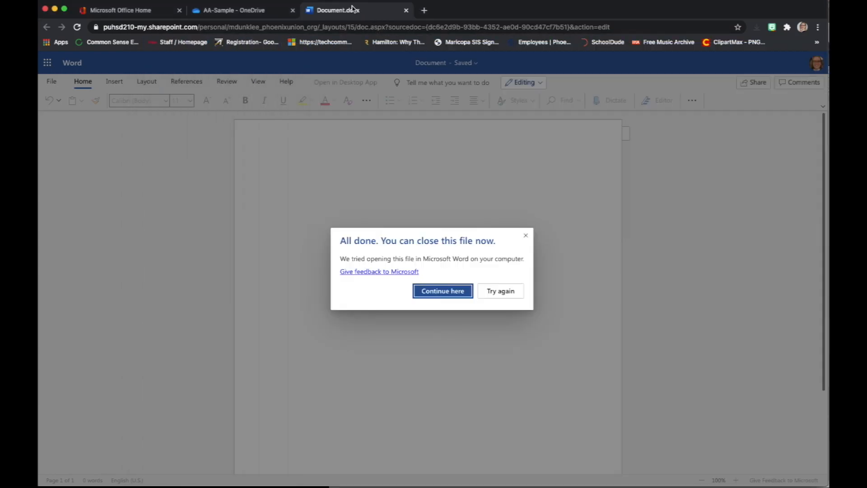
{"action": "left_click", "coordinate": [526, 236]}
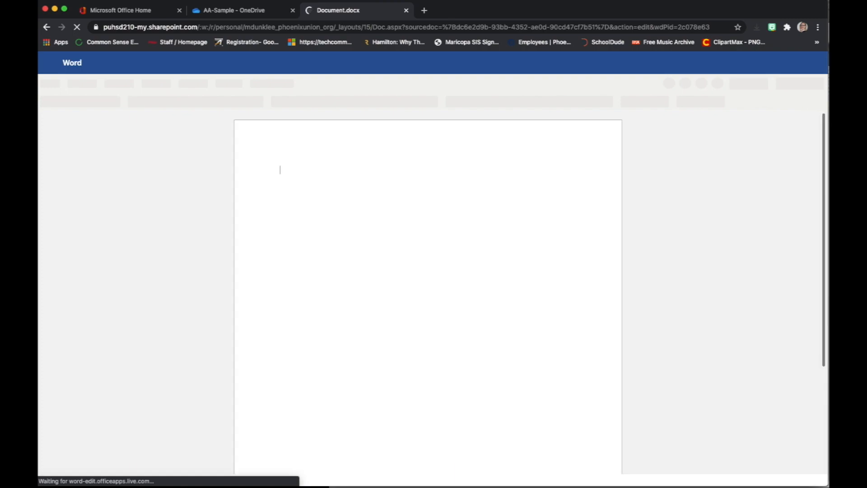
Step: Save the document in desktop Word, move its window aside and reload the online copy in the browser
{"action": "left_click", "coordinate": [829, 118]}
{"action": "left_click_drag", "start_coordinate": [714, 50], "coordinate": [561, 27]}
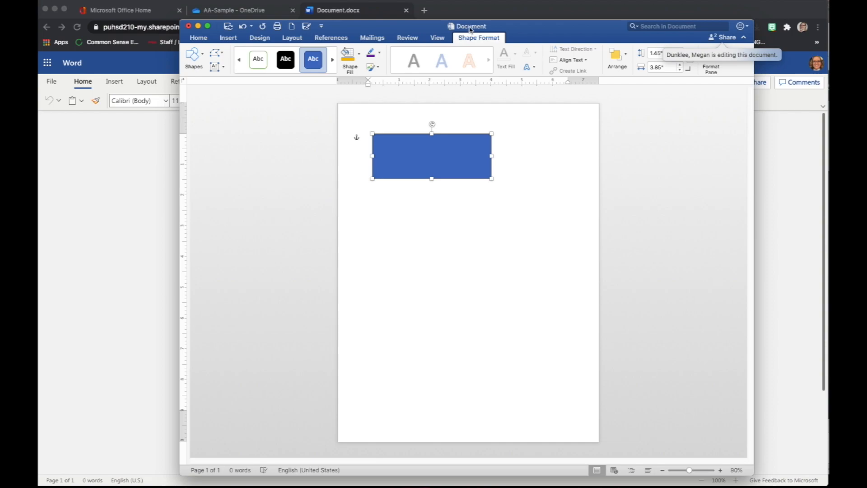
{"action": "left_click", "coordinate": [229, 28]}
{"action": "left_click_drag", "start_coordinate": [364, 25], "coordinate": [781, 53]}
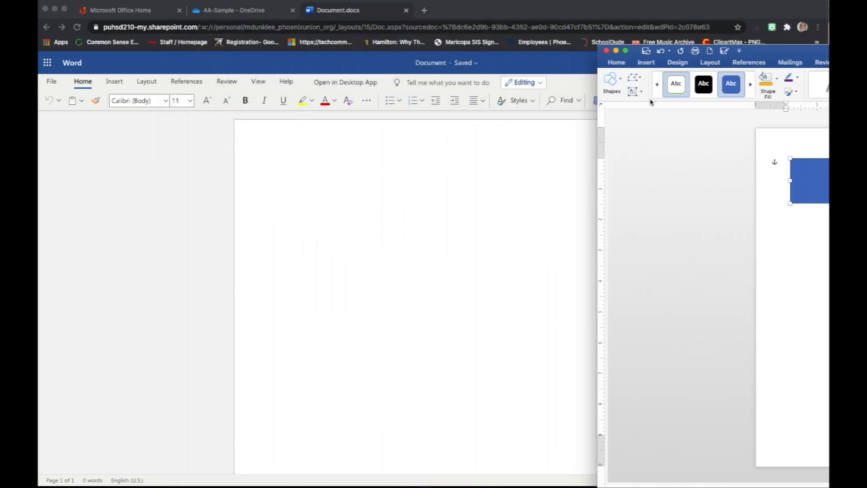
{"action": "left_click", "coordinate": [439, 175]}
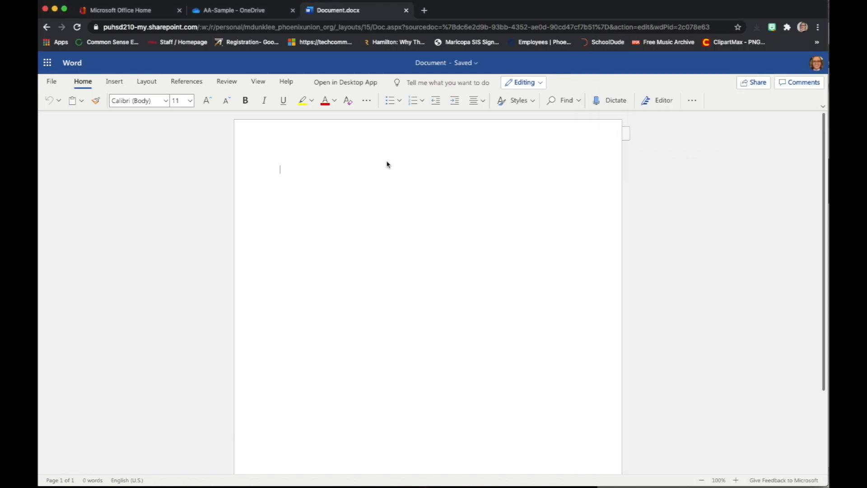
{"action": "left_click", "coordinate": [79, 29]}
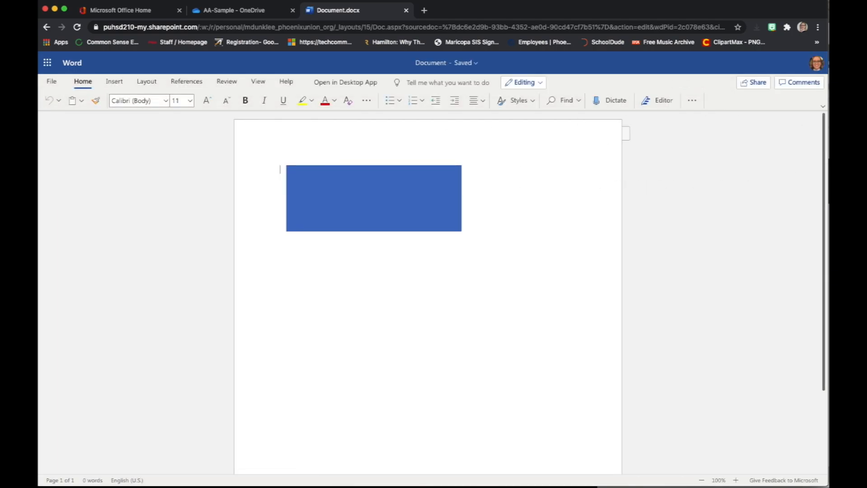
Step: Add the text "ghfghghfhgf" to the blue rectangle in desktop Word, save it, and reload the online copy in the browser
{"action": "left_click", "coordinate": [829, 68]}
{"action": "left_click_drag", "start_coordinate": [803, 64], "coordinate": [688, 60]}
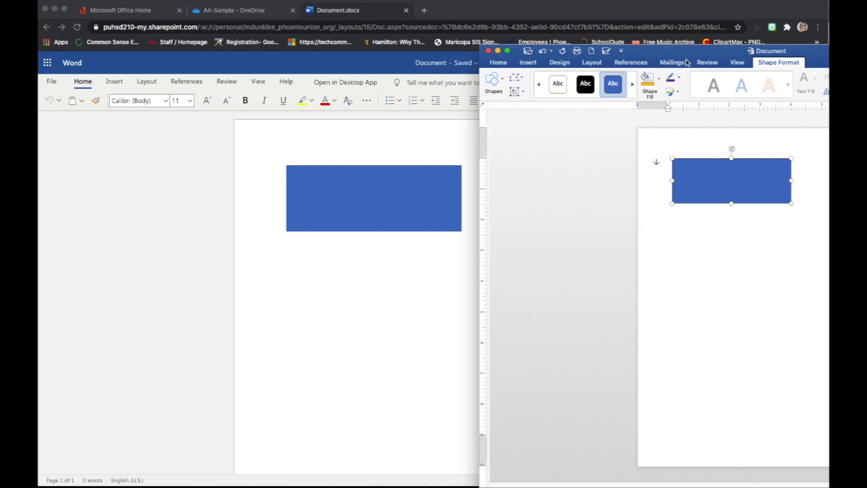
{"action": "left_click", "coordinate": [721, 178]}
{"action": "type", "text": "ghfghgfhgf"}
{"action": "left_click", "coordinate": [528, 51]}
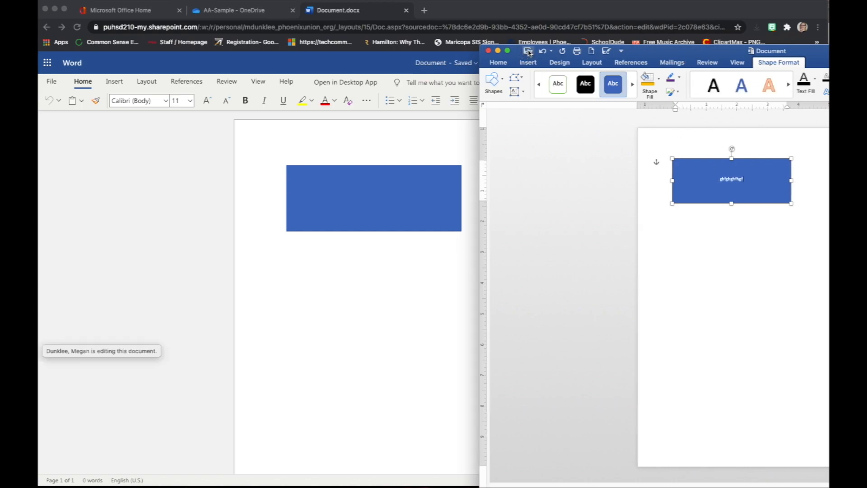
{"action": "left_click", "coordinate": [388, 280]}
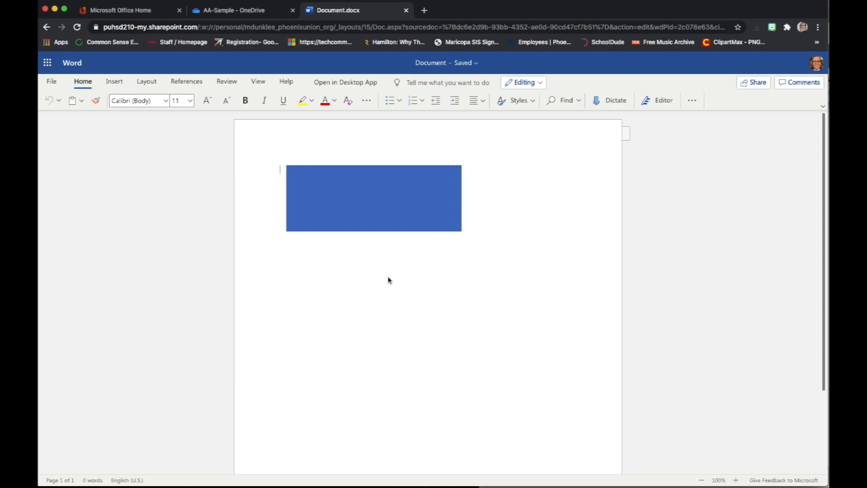
{"action": "left_click", "coordinate": [77, 28]}
Step: Try to change the online document's file name while it is still open in desktop Word
{"action": "left_click", "coordinate": [472, 65]}
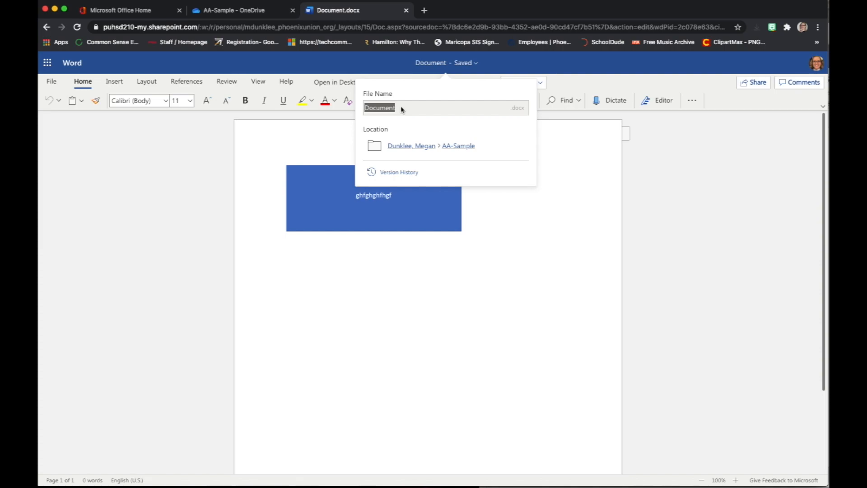
{"action": "key", "text": "BackSpace"}
{"action": "left_click", "coordinate": [474, 64]}
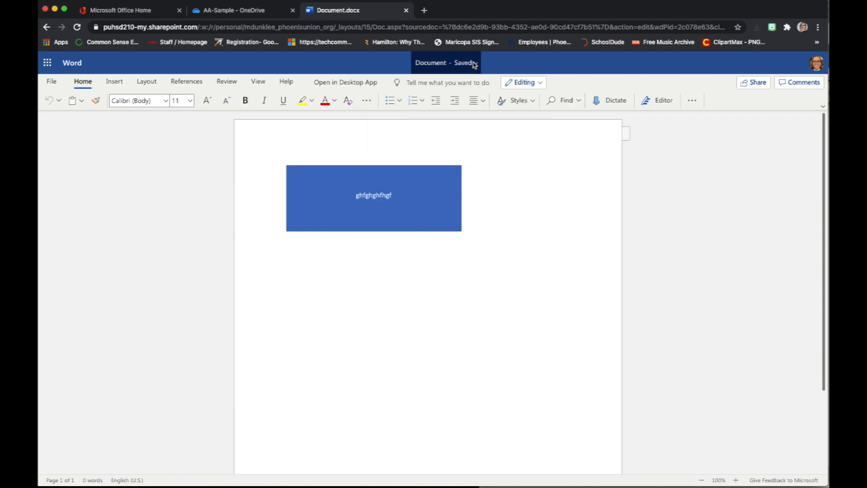
{"action": "left_click", "coordinate": [473, 63]}
{"action": "left_click", "coordinate": [405, 109]}
Step: Close the desktop Word window and rename the online document to the author's full name followed by "Research on a Tool"
{"action": "left_click", "coordinate": [828, 147]}
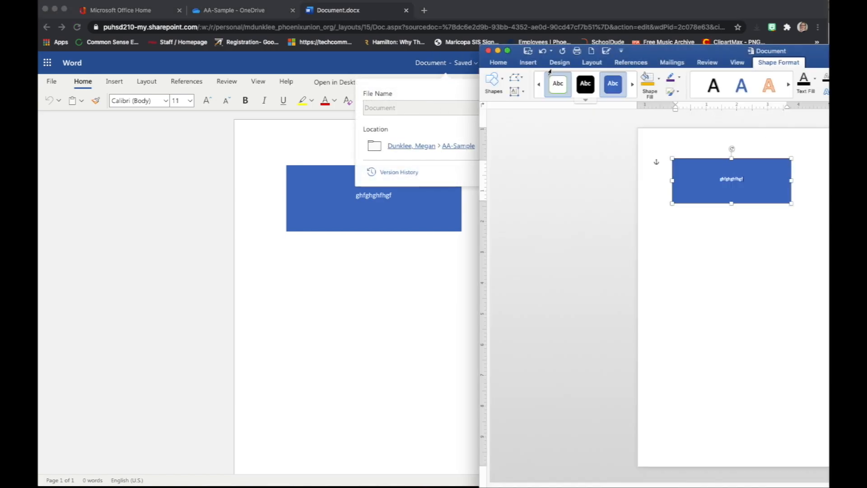
{"action": "left_click", "coordinate": [488, 52]}
{"action": "left_click", "coordinate": [412, 102]}
{"action": "left_click", "coordinate": [460, 63]}
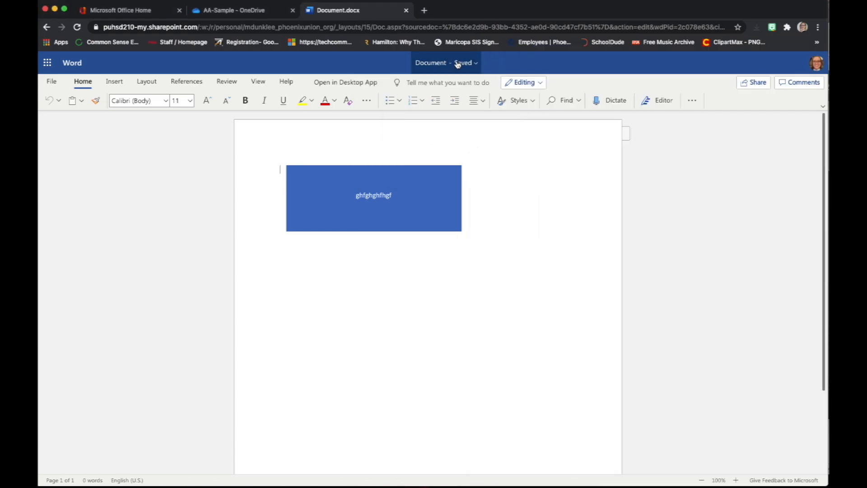
{"action": "left_click", "coordinate": [459, 63]}
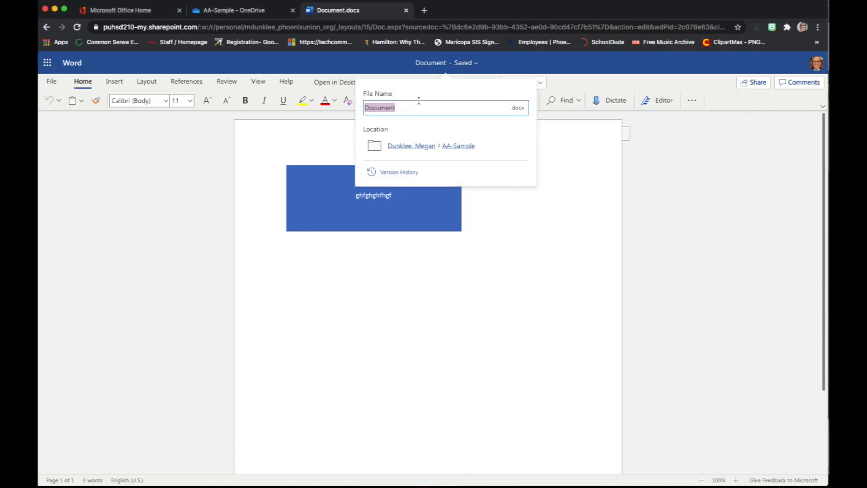
{"action": "type", "text": "Megan Dunklee Rese"}
{"action": "type", "text": "arch on Tool"}
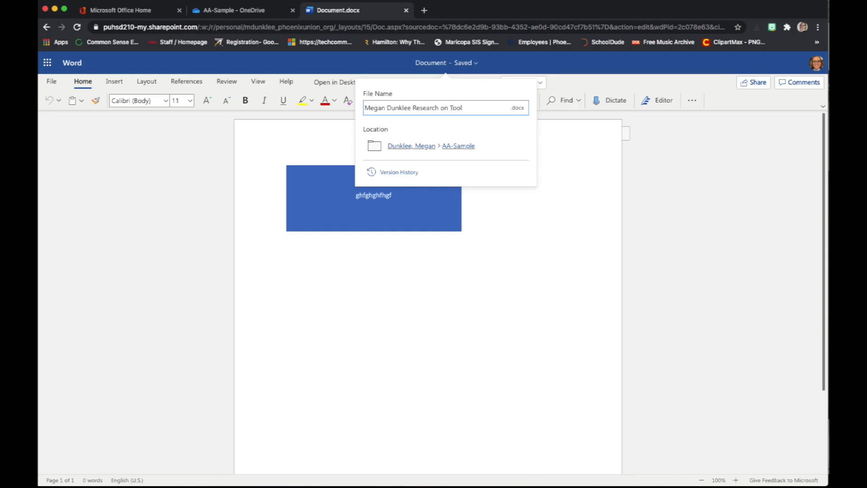
{"action": "type", "text": "a"}
{"action": "key", "text": "Return"}
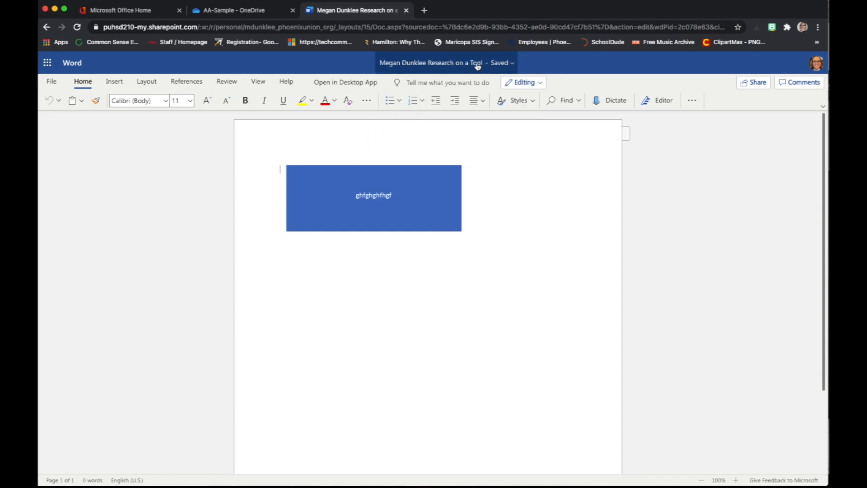
Step: Refresh the AA-Sample folder in OneDrive to check the document's new name, and return to the document
{"action": "left_click", "coordinate": [230, 10]}
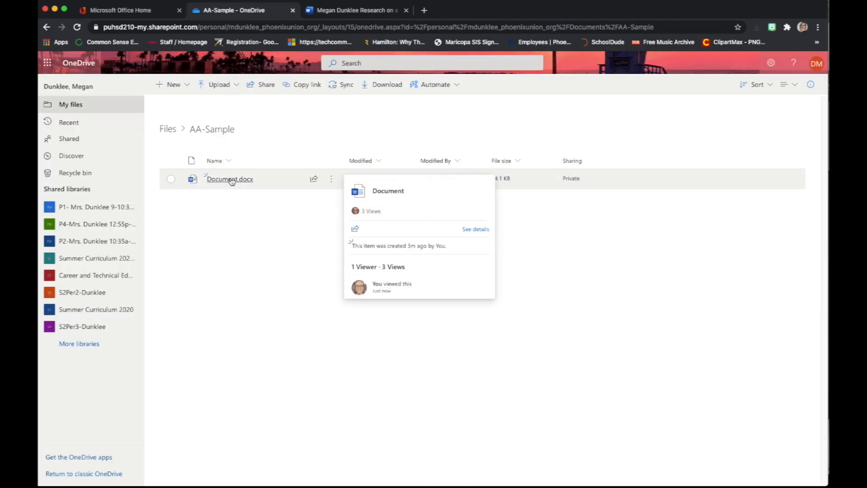
{"action": "left_click", "coordinate": [77, 27]}
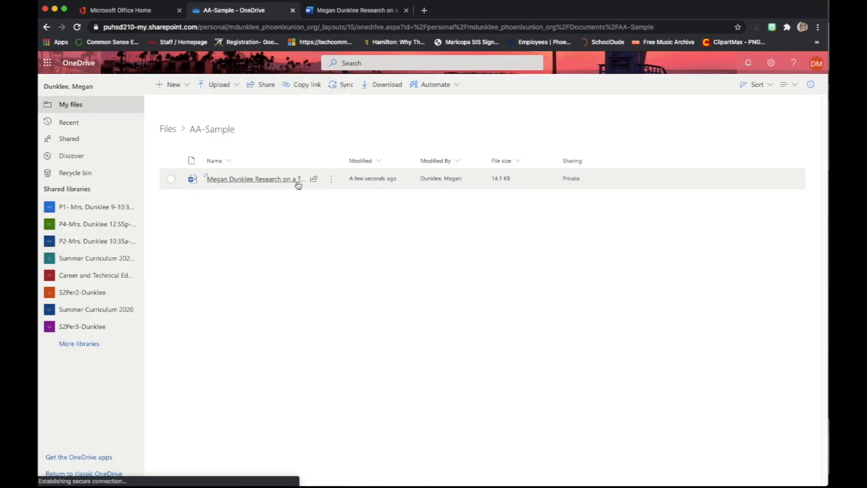
{"action": "mouse_move", "coordinate": [267, 184]}
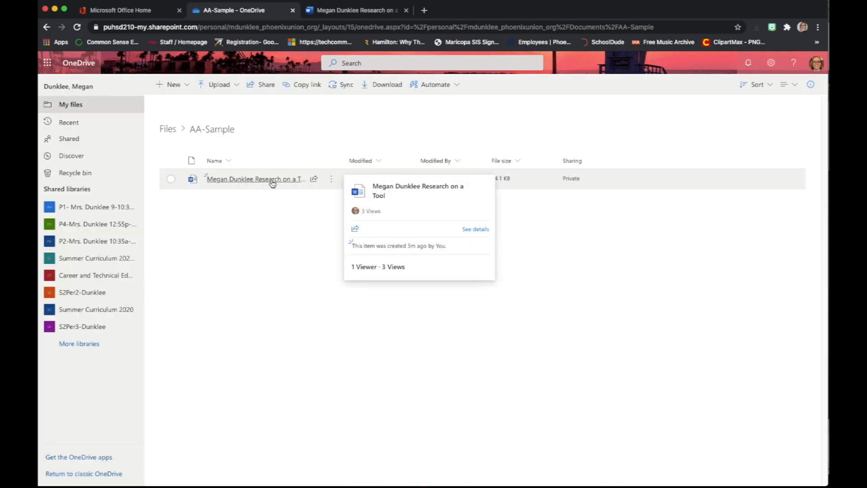
{"action": "left_click", "coordinate": [345, 13]}
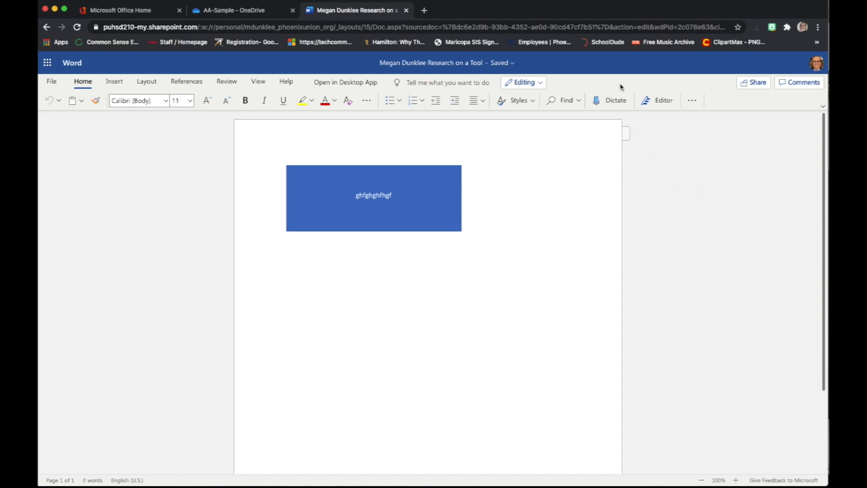
Step: Open the document's sharing options, compare the link audiences and apply "Anyone with the link"
{"action": "left_click", "coordinate": [759, 86]}
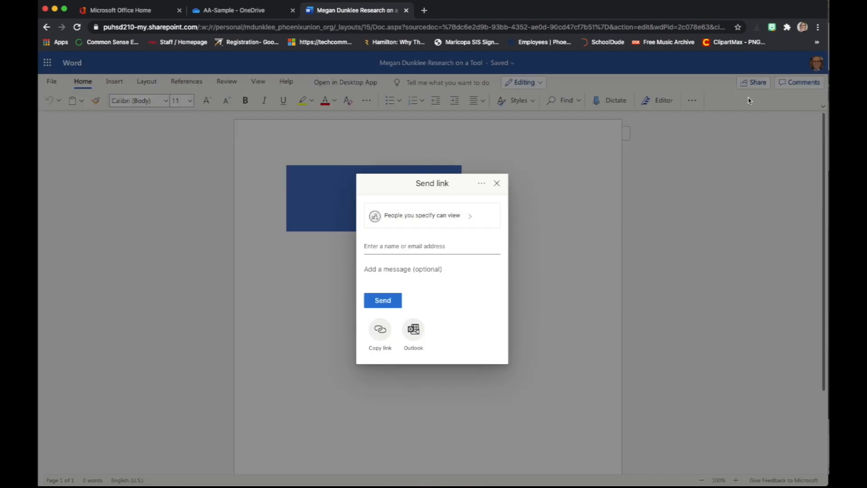
{"action": "left_click", "coordinate": [458, 217]}
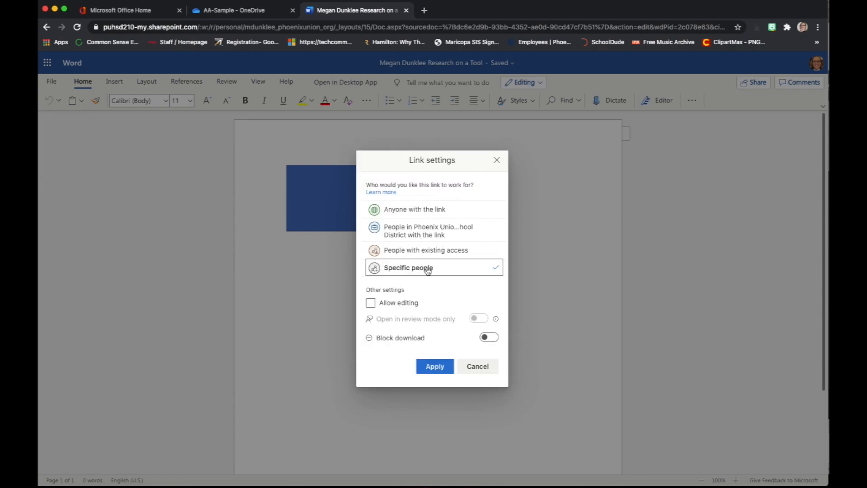
{"action": "left_click", "coordinate": [425, 211]}
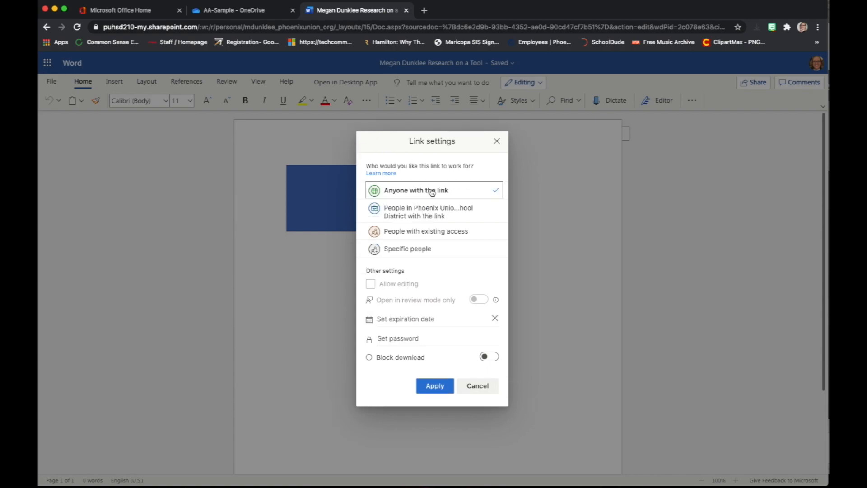
{"action": "left_click", "coordinate": [424, 234]}
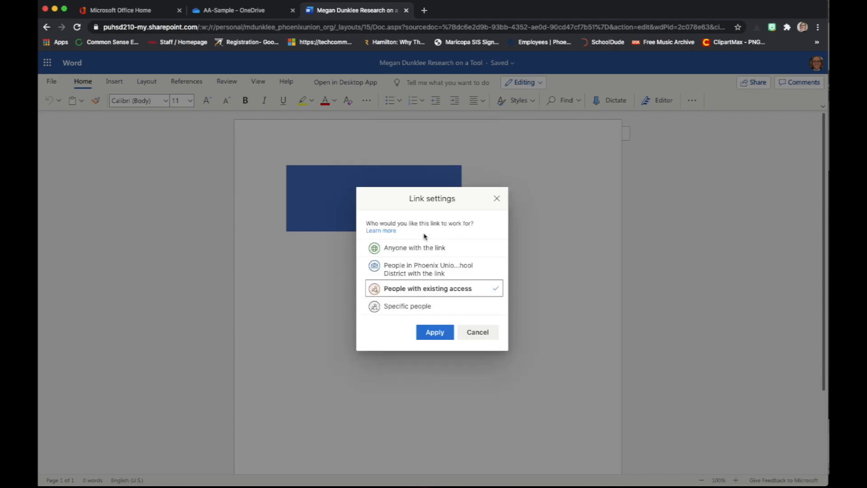
{"action": "left_click", "coordinate": [428, 274]}
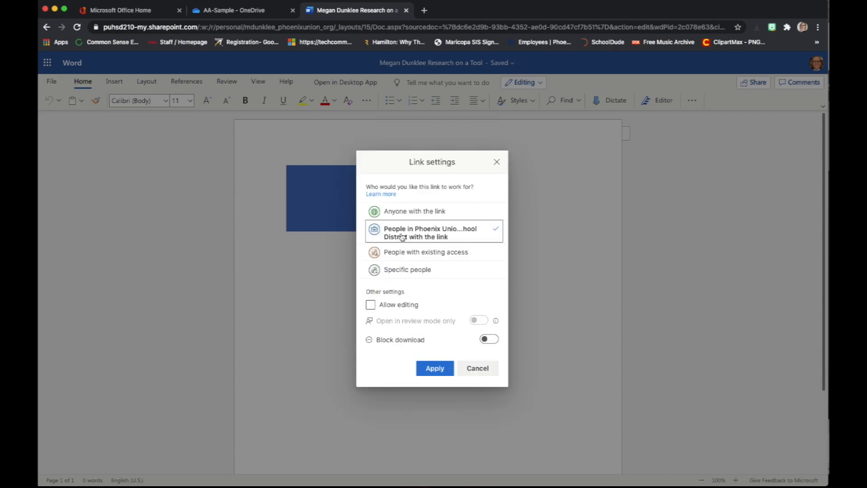
{"action": "left_click", "coordinate": [412, 212]}
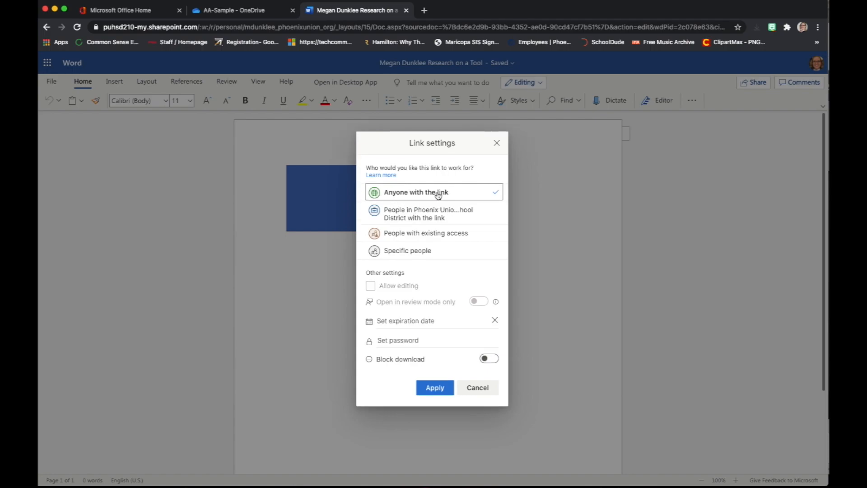
{"action": "left_click", "coordinate": [433, 389]}
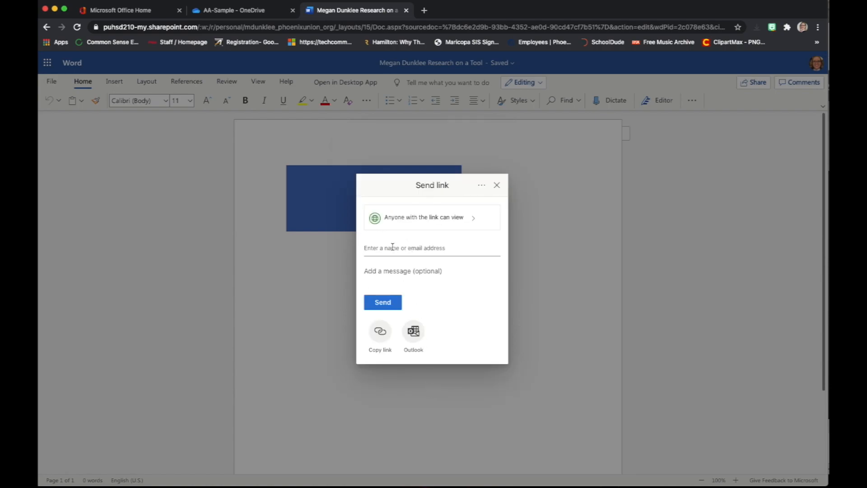
Step: Try looking up several people by name as link recipients, and clear the recipient field
{"action": "type", "text": "mdunkl"}
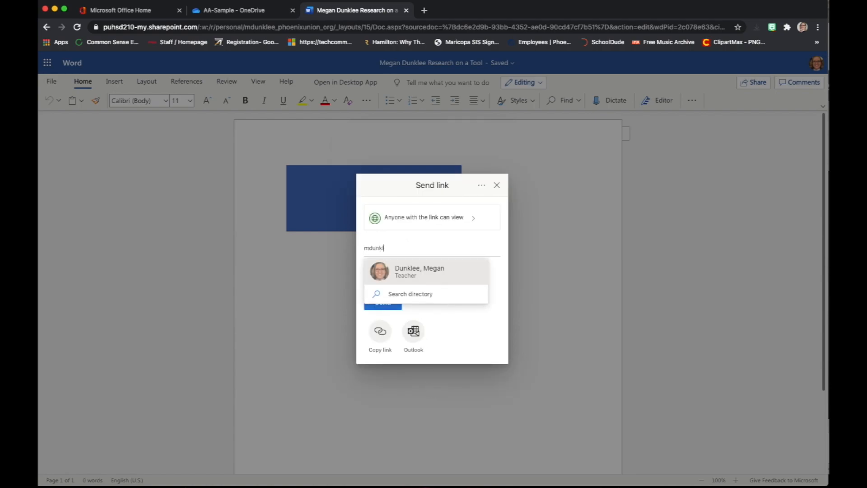
{"action": "key", "text": "BackSpace"}
{"action": "key", "text": "BackSpace"}
{"action": "key", "text": "BackSpace"}
{"action": "key", "text": "BackSpace"}
{"action": "key", "text": "BackSpace"}
{"action": "key", "text": "BackSpace"}
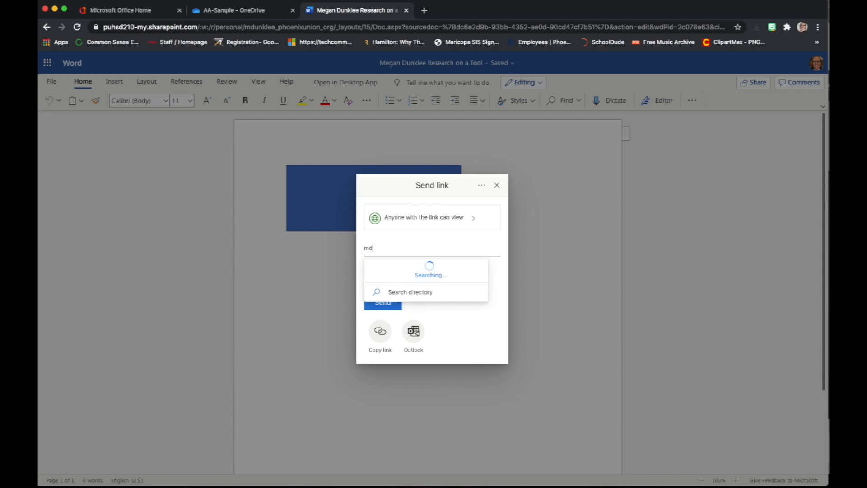
{"action": "type", "text": "eric"}
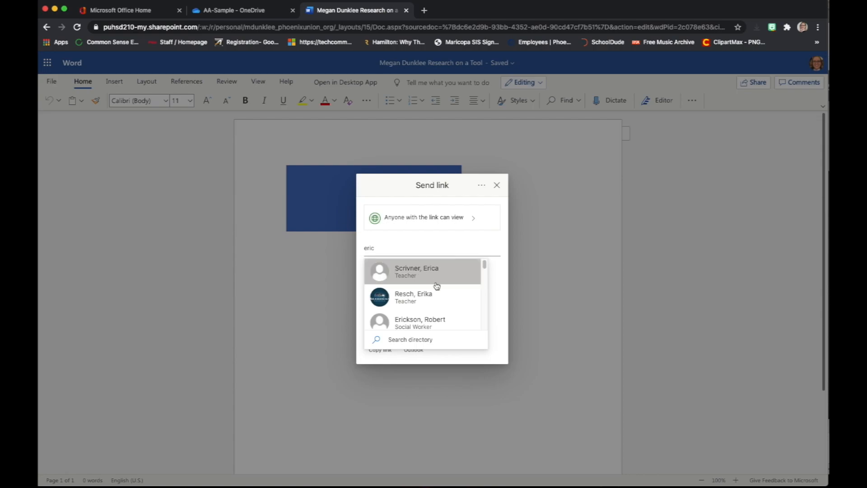
{"action": "left_click_drag", "start_coordinate": [406, 248], "coordinate": [348, 247]}
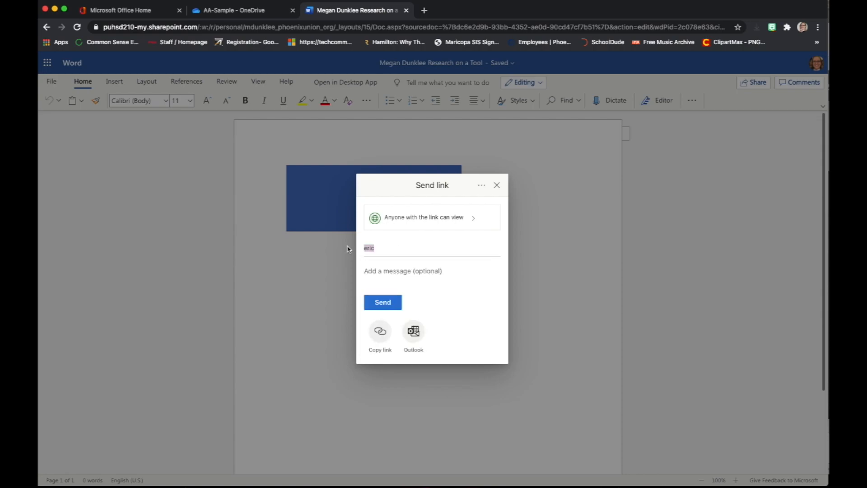
{"action": "type", "text": "johno"}
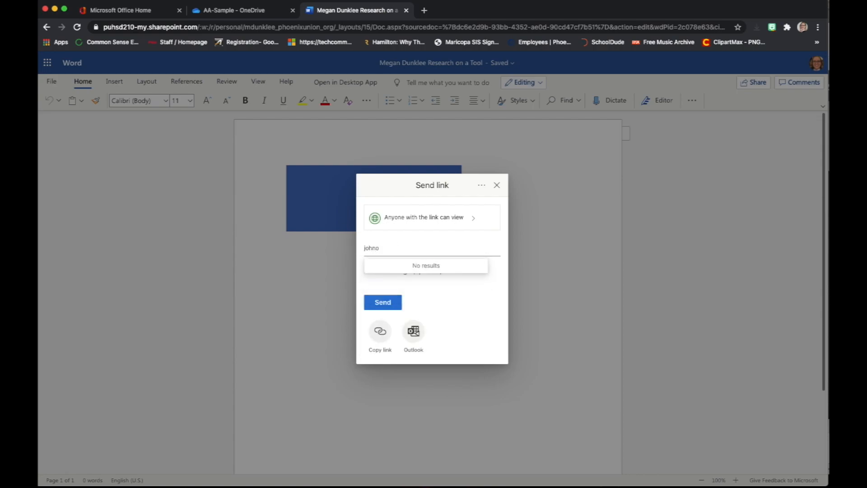
{"action": "key", "text": "BackSpace"}
{"action": "type", "text": "s"}
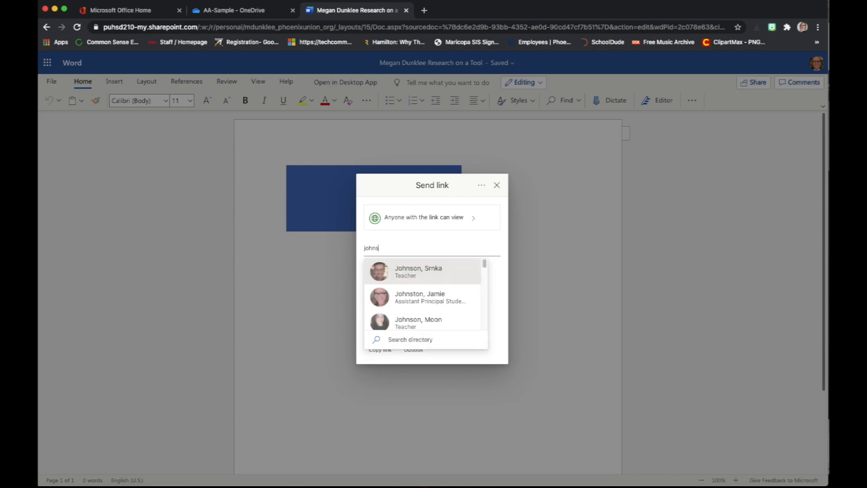
{"action": "scroll", "coordinate": [424, 302], "scroll_direction": "down", "scroll_amount": 5}
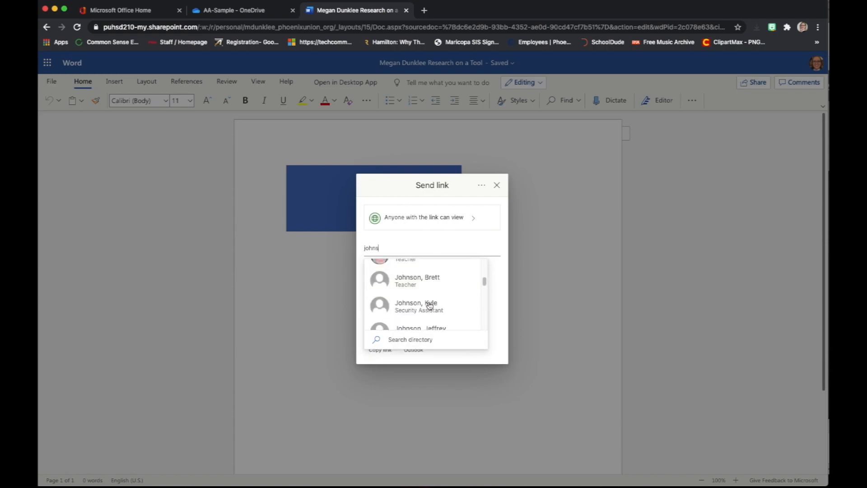
{"action": "left_click_drag", "start_coordinate": [385, 247], "coordinate": [360, 248]}
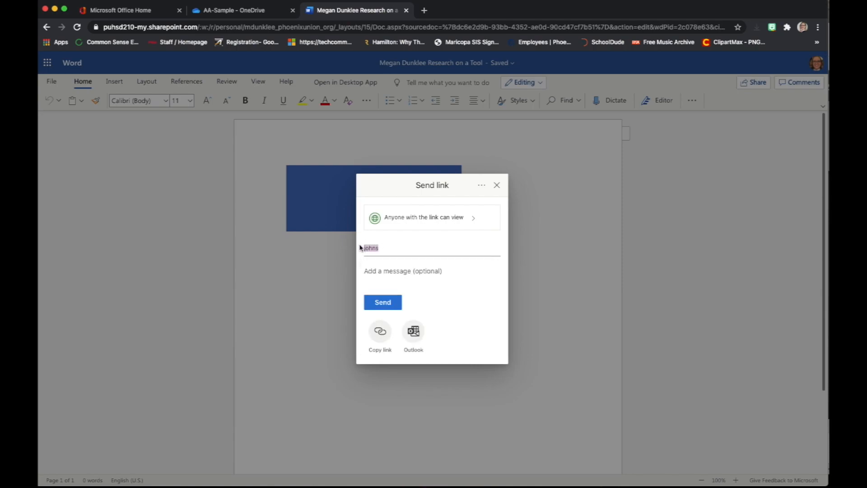
{"action": "key", "text": "BackSpace"}
Step: Copy the document's sharing link and close the confirmation
{"action": "left_click", "coordinate": [380, 332]}
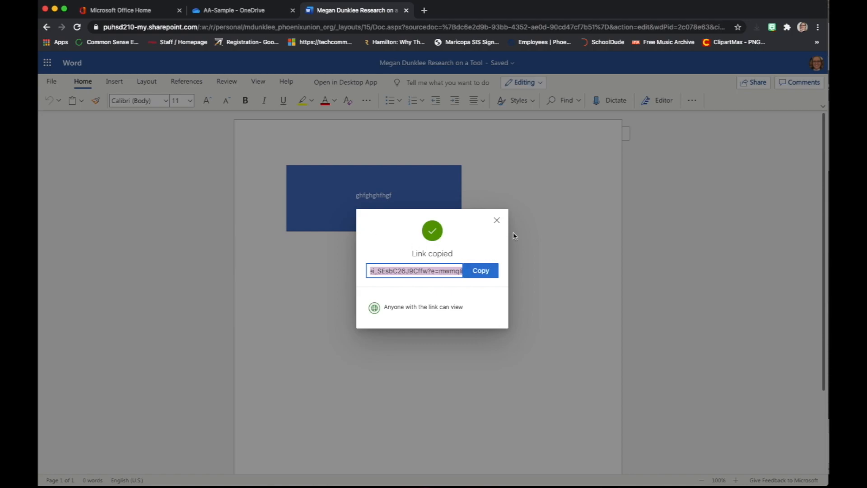
{"action": "left_click", "coordinate": [497, 220]}
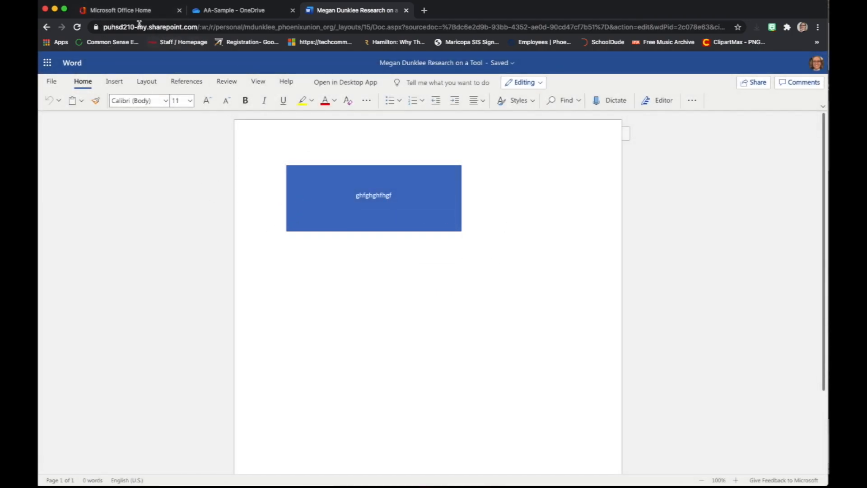
Step: Revisit the AA-Sample folder in OneDrive to view the new-item types, and check the Word document's file name
{"action": "left_click", "coordinate": [130, 10]}
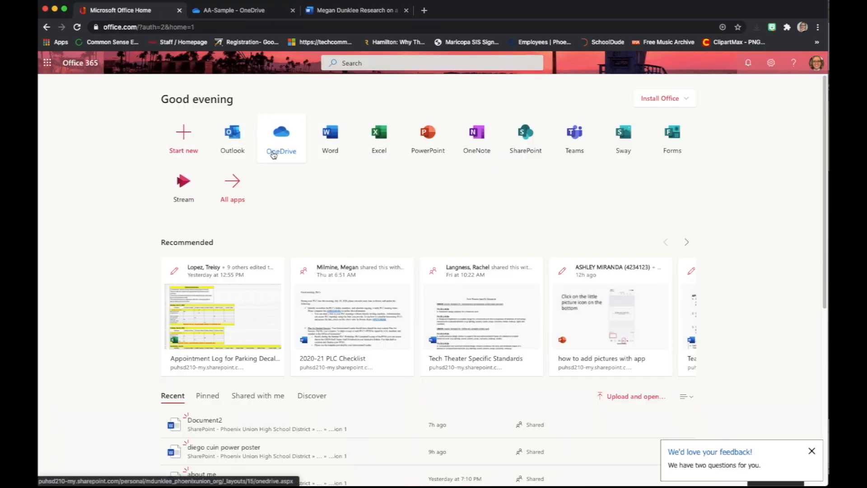
{"action": "left_click", "coordinate": [248, 13]}
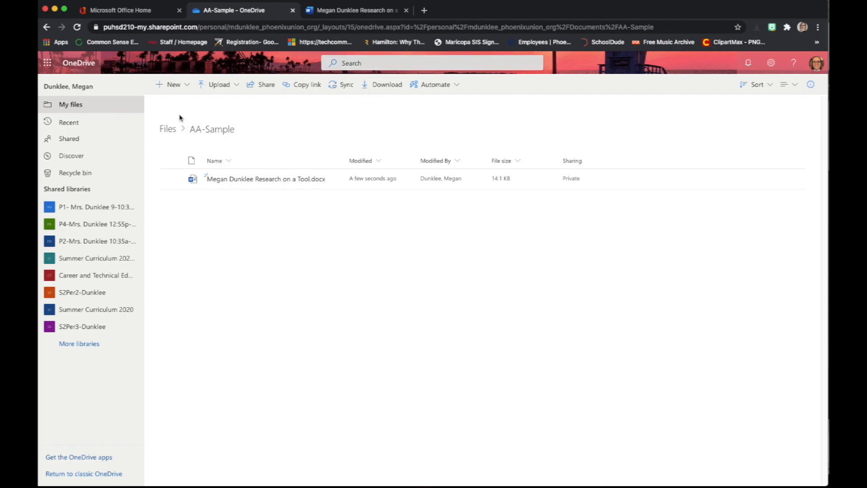
{"action": "left_click", "coordinate": [168, 129]}
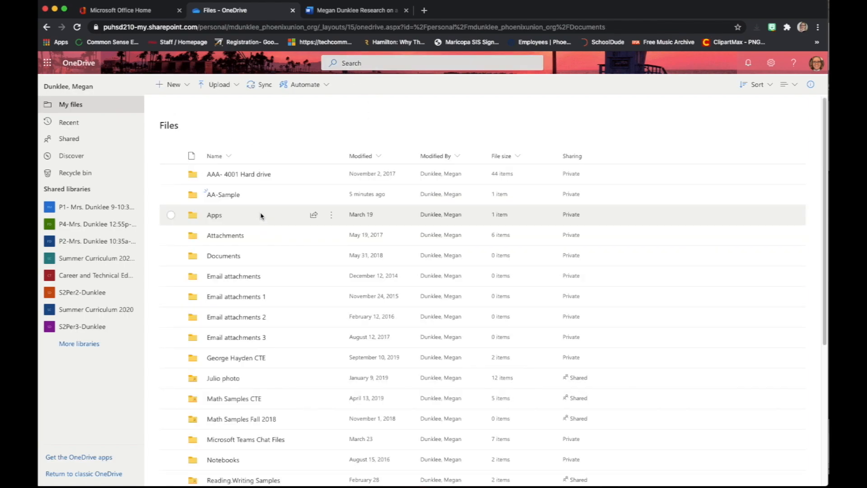
{"action": "left_click", "coordinate": [220, 194]}
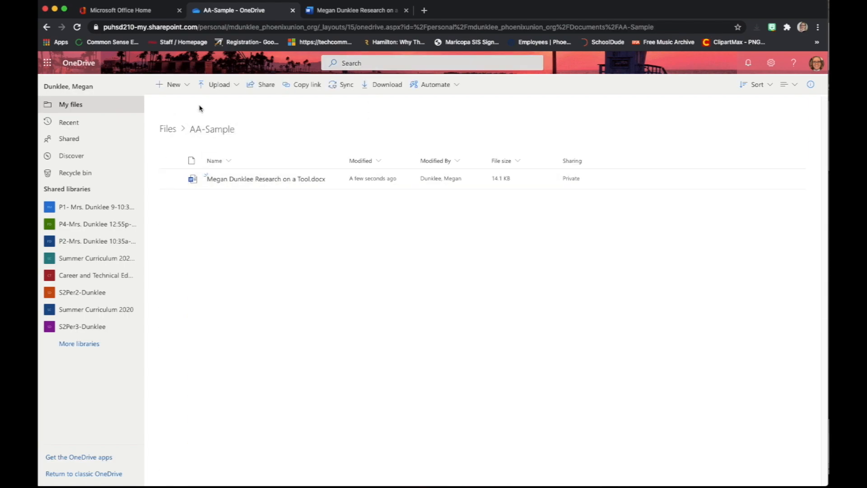
{"action": "left_click", "coordinate": [174, 86]}
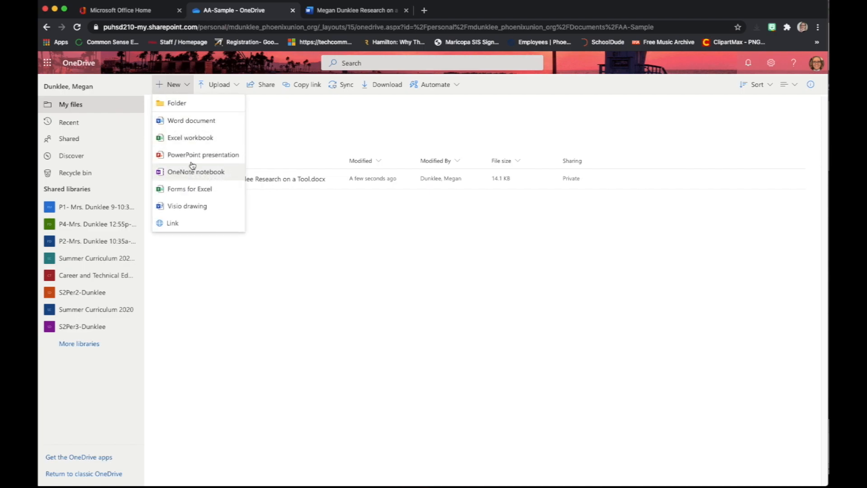
{"action": "left_click", "coordinate": [350, 13]}
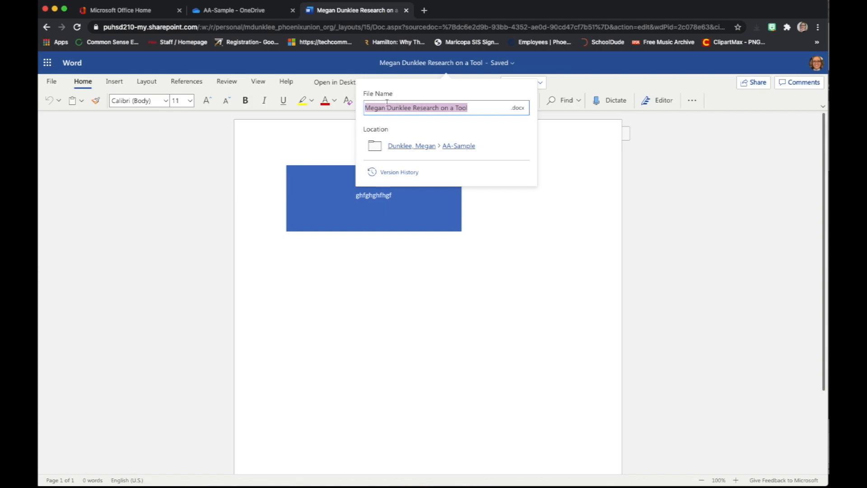
{"action": "left_click", "coordinate": [301, 156]}
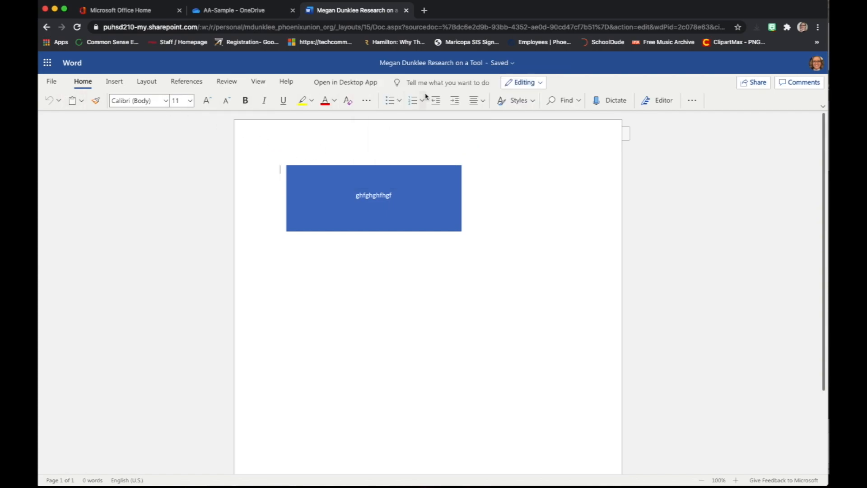
Step: Set the document's sharing link to work for "Anyone with the link", apply it and close the sharing dialog
{"action": "left_click", "coordinate": [753, 82]}
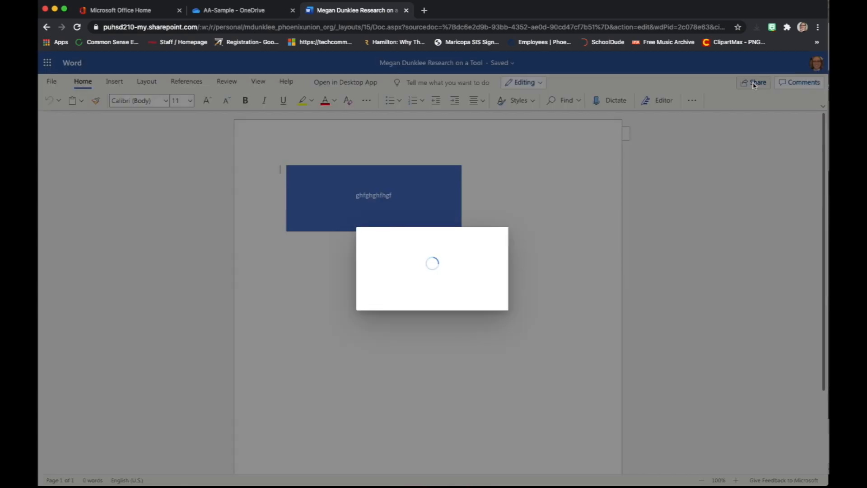
{"action": "left_click", "coordinate": [451, 221]}
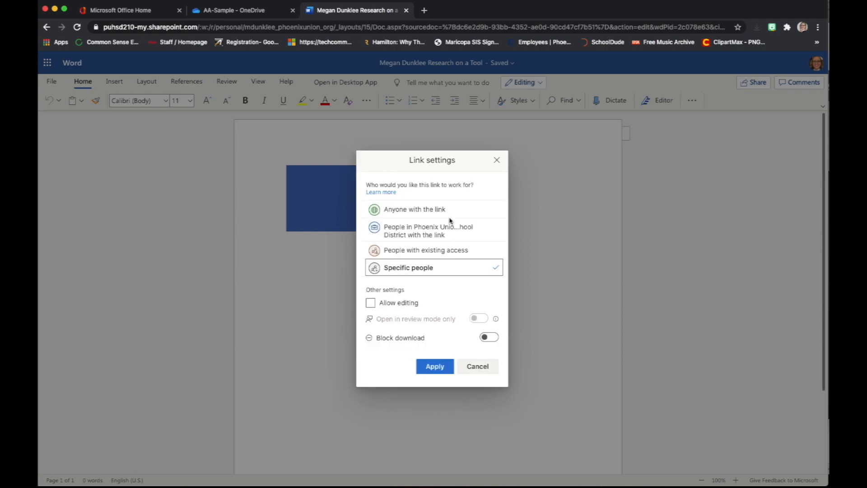
{"action": "left_click", "coordinate": [412, 210]}
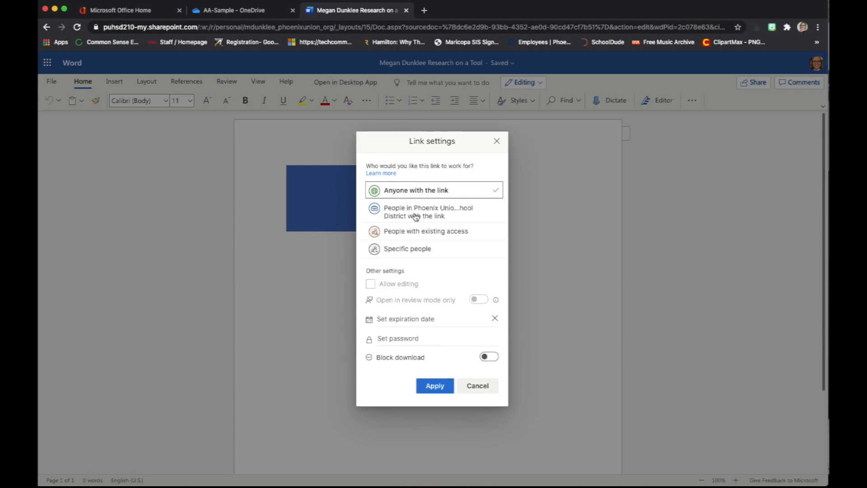
{"action": "left_click", "coordinate": [441, 386]}
{"action": "left_click", "coordinate": [497, 183]}
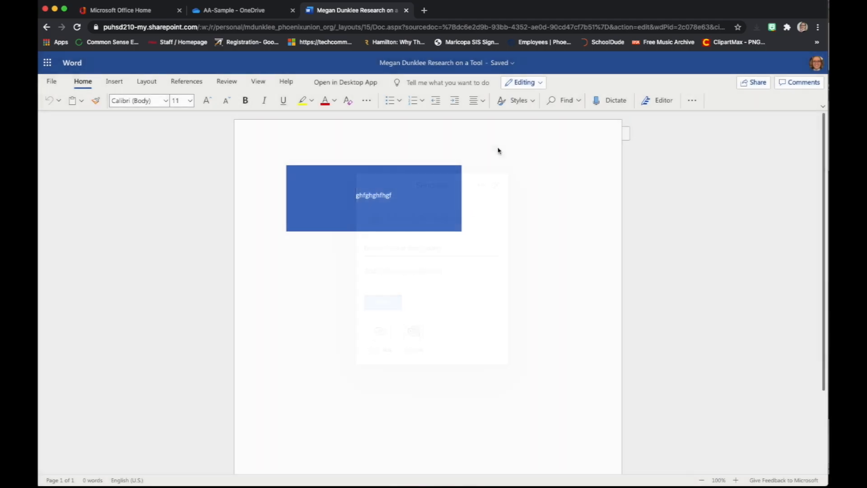
Step: Open the document in desktop Word, add the text "skdjvsdms" at its beginning and move the blue rectangle below that text
{"action": "left_click", "coordinate": [363, 84]}
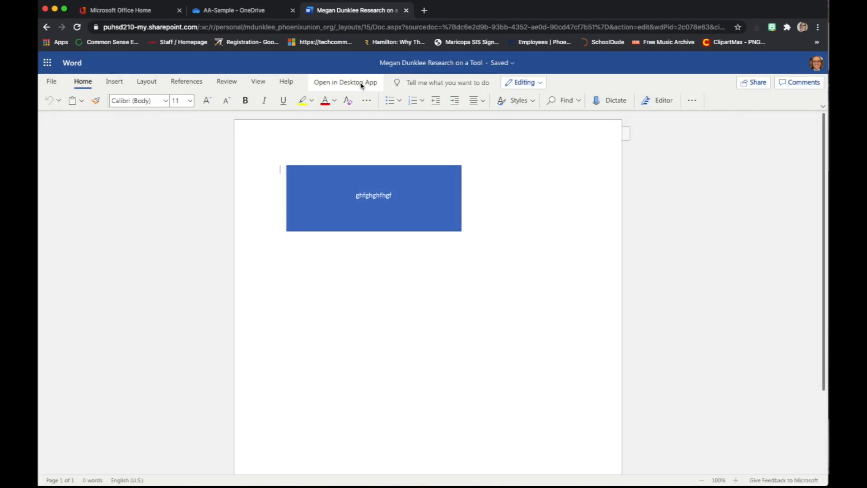
{"action": "left_click", "coordinate": [548, 107]}
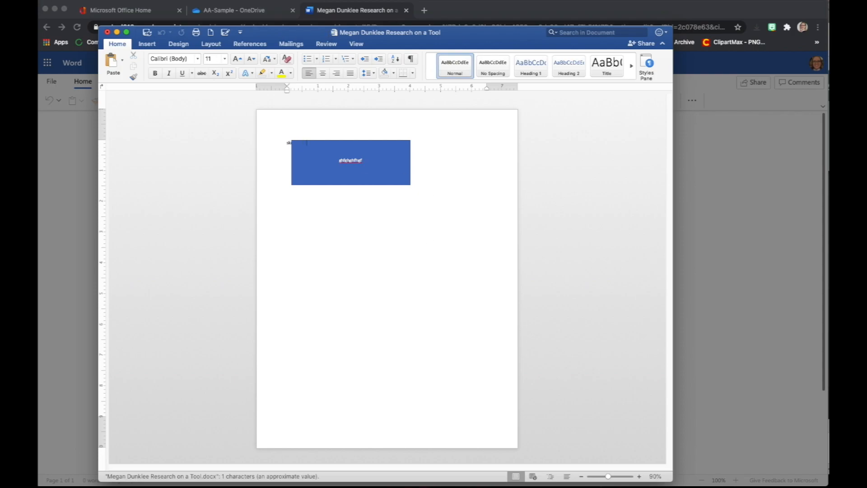
{"action": "left_click_drag", "start_coordinate": [365, 147], "coordinate": [385, 195]}
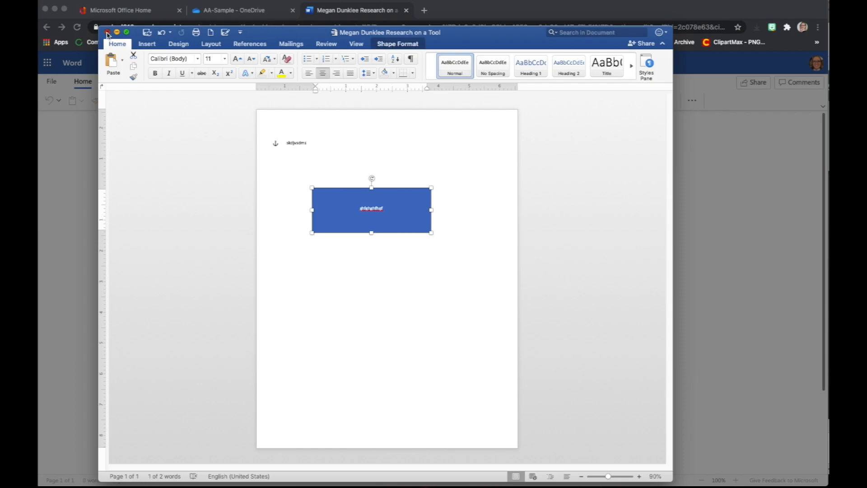
Step: Close the desktop copy with its changes saved, and reload the document in the browser
{"action": "left_click", "coordinate": [108, 33]}
{"action": "left_click", "coordinate": [525, 235]}
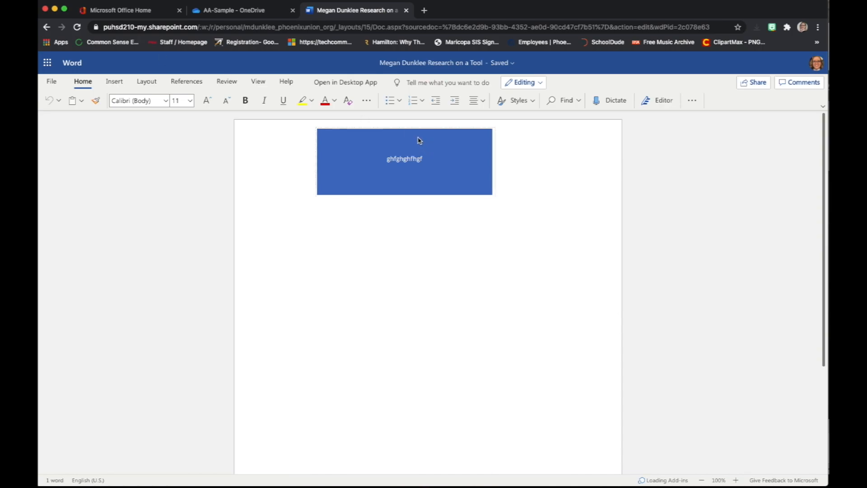
{"action": "left_click", "coordinate": [80, 28]}
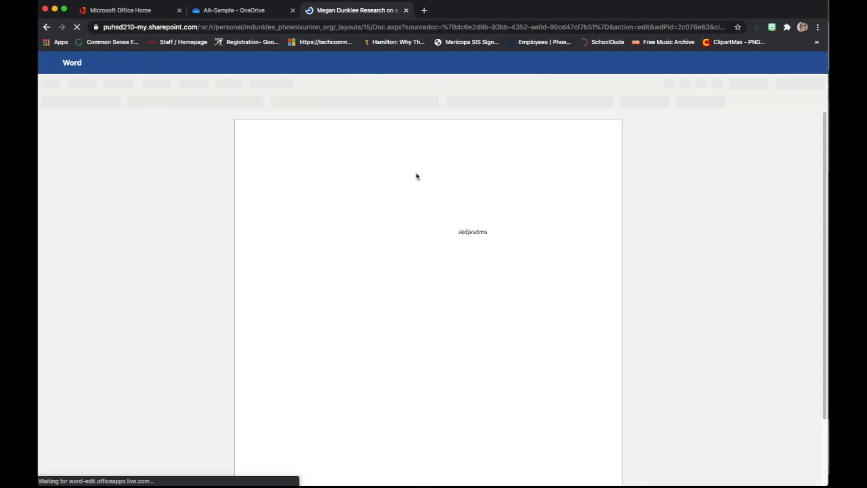